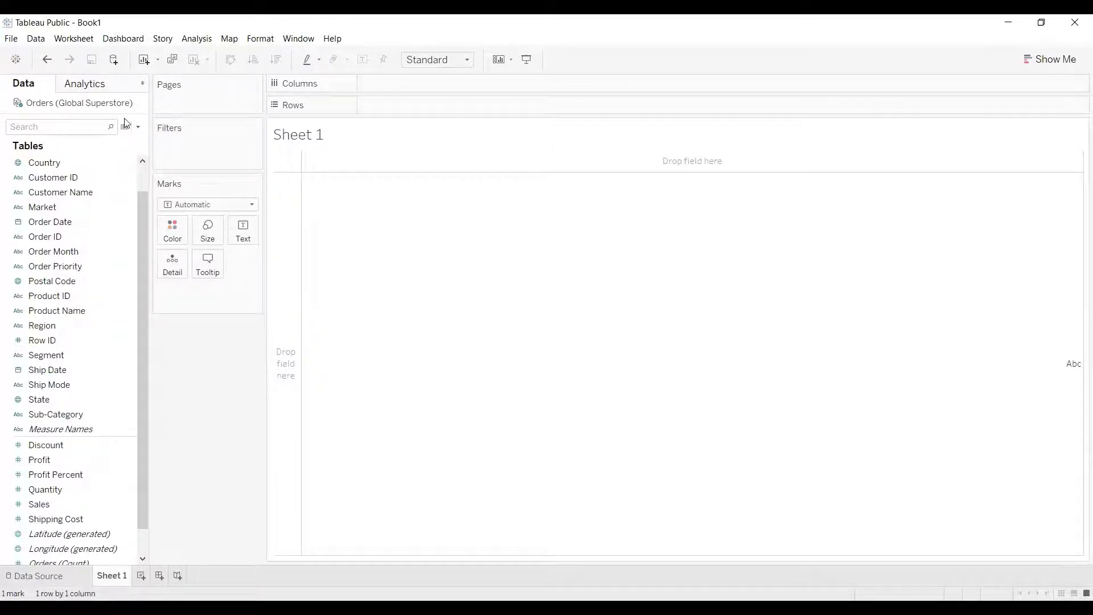
Create a parameter named "Start Date Parameter" with the Date data type
click(138, 128)
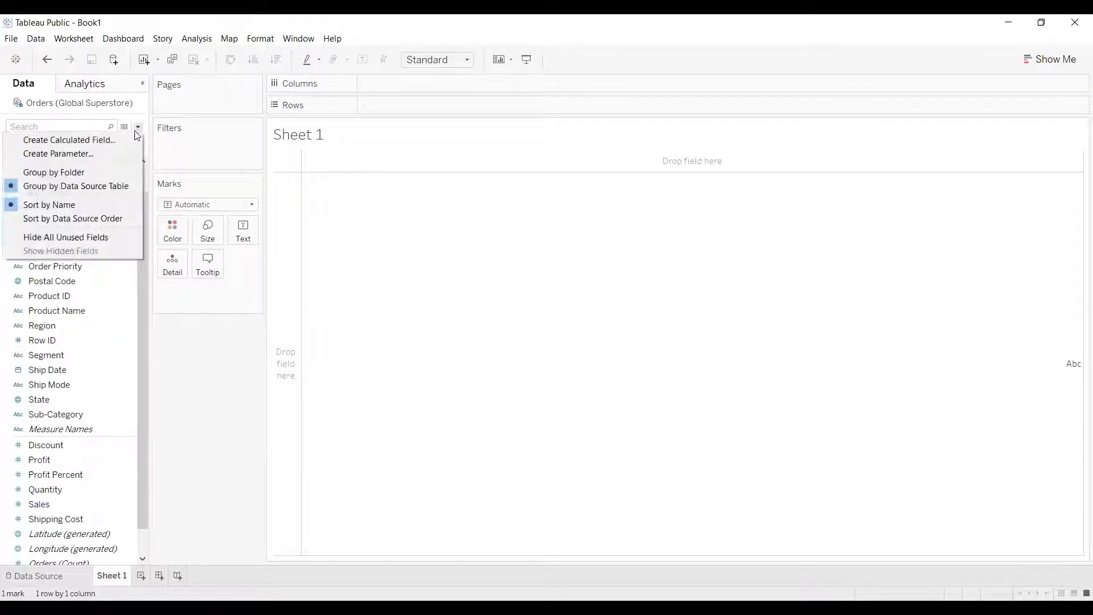
click(71, 154)
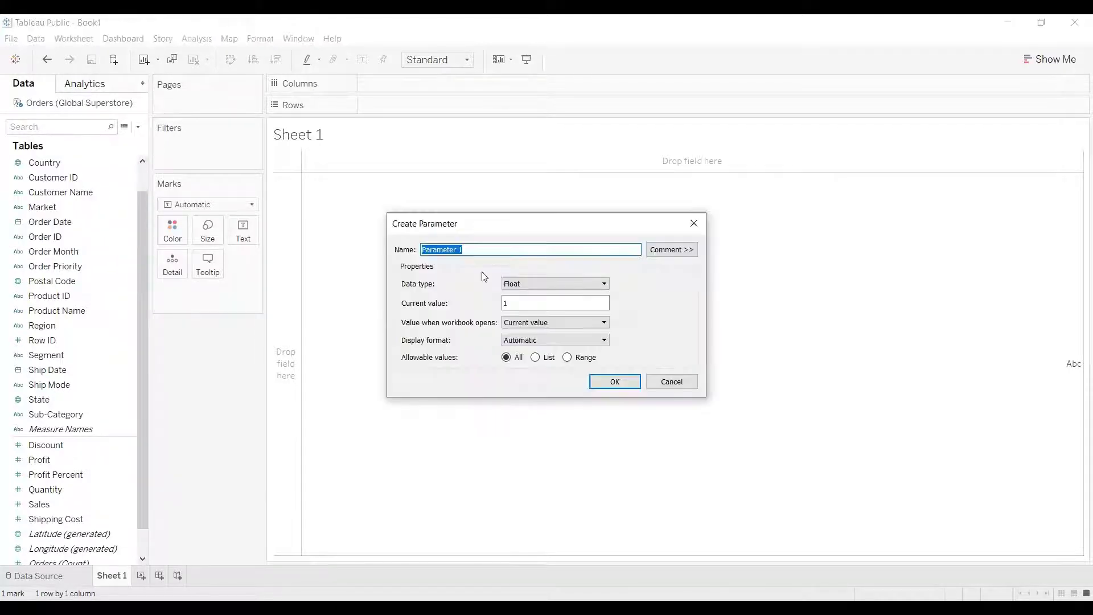
key(BackSpace)
text(Start Date Parameter)
click(547, 284)
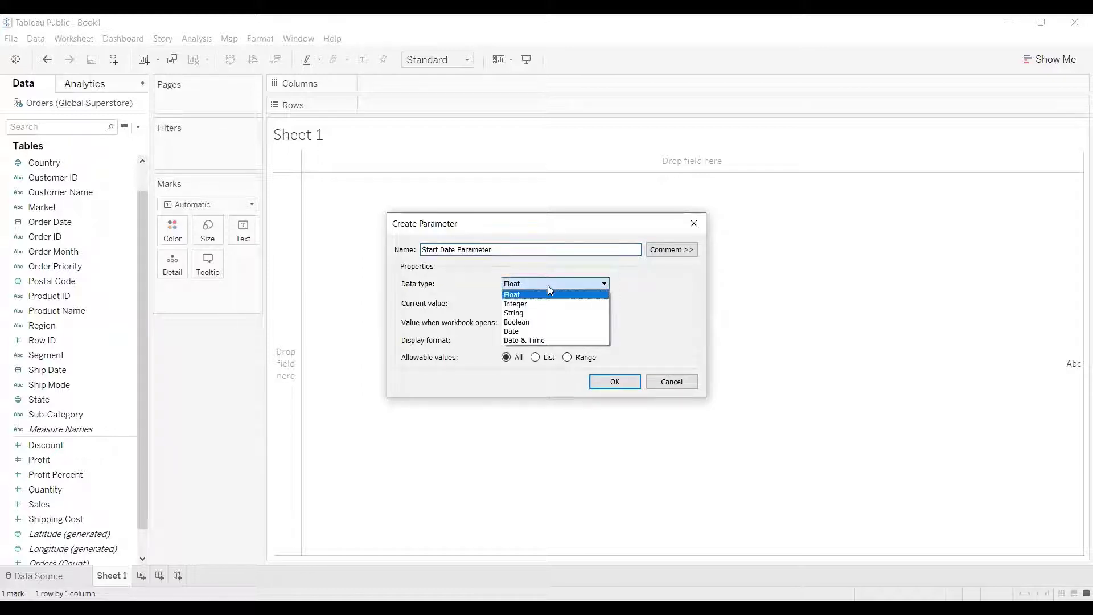
click(529, 333)
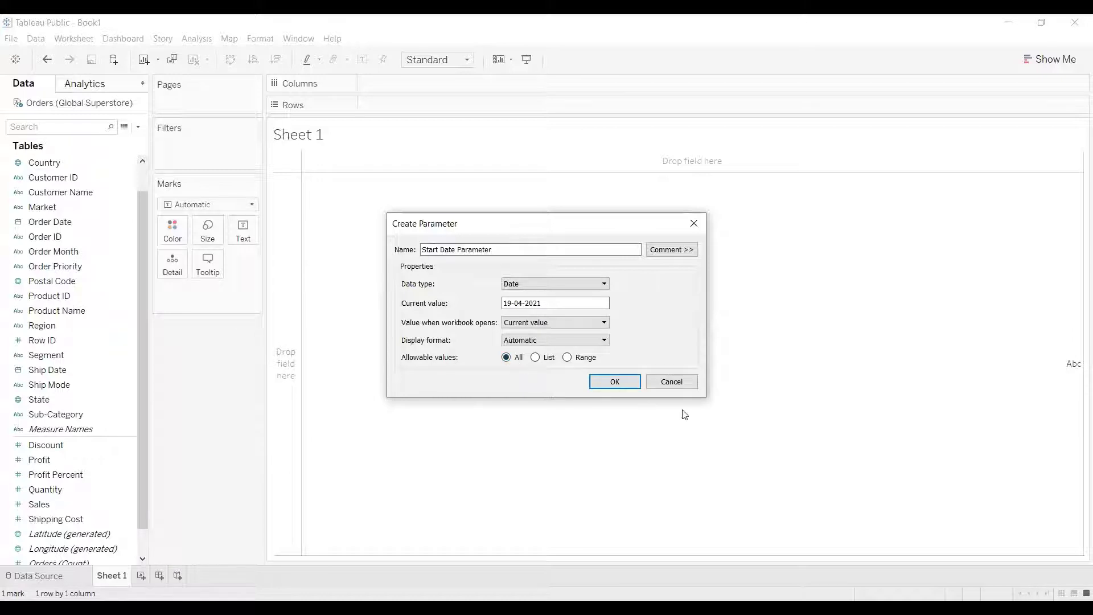
click(613, 380)
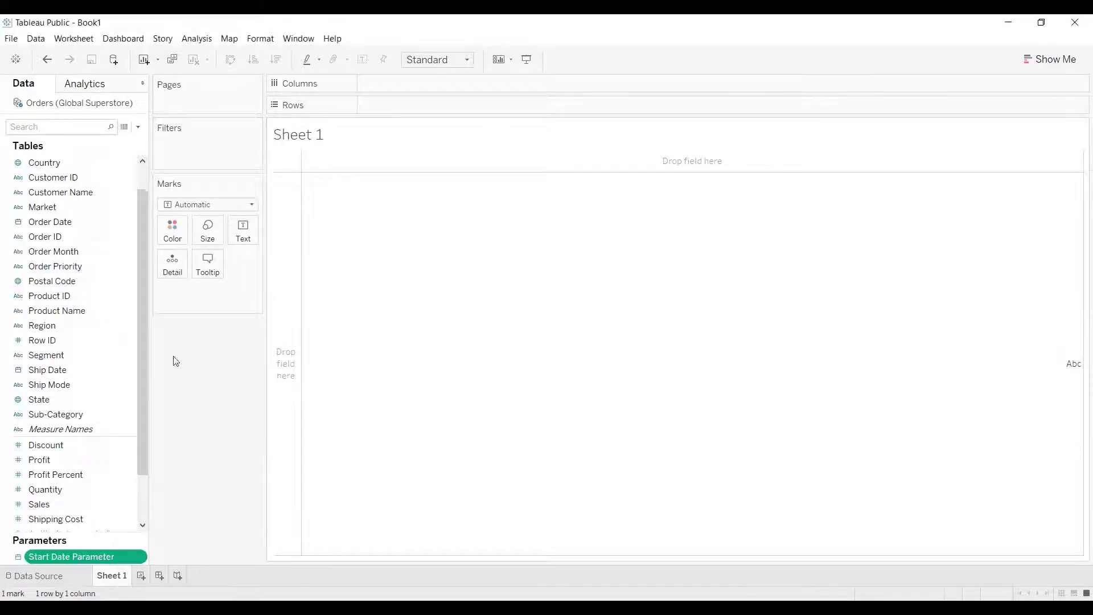
Create a second parameter named "End Date Parameter" with the Date data type
click(137, 127)
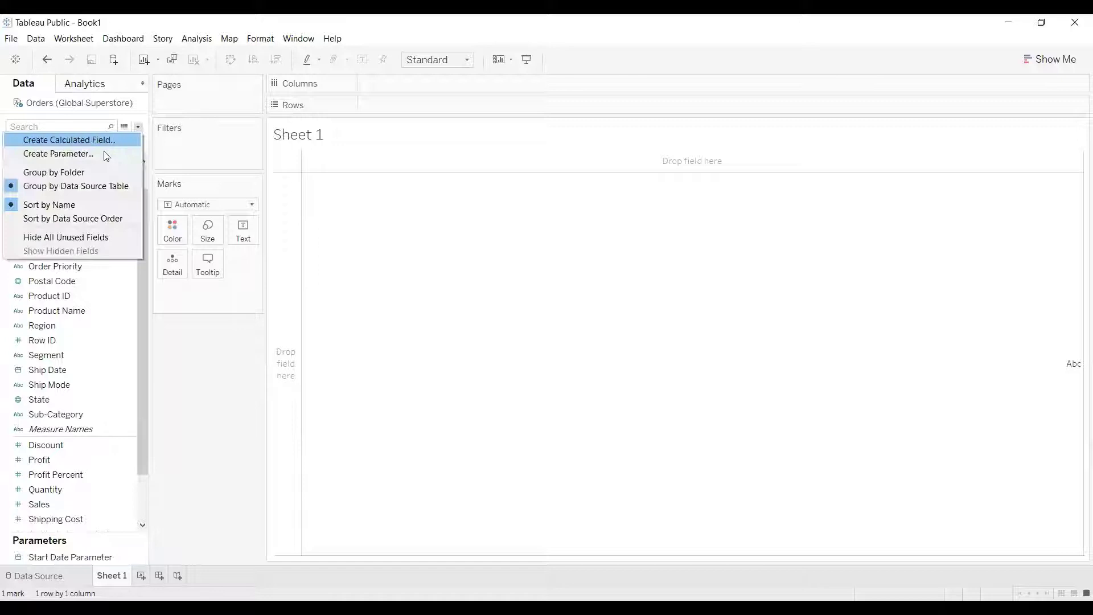
click(65, 154)
text(E)
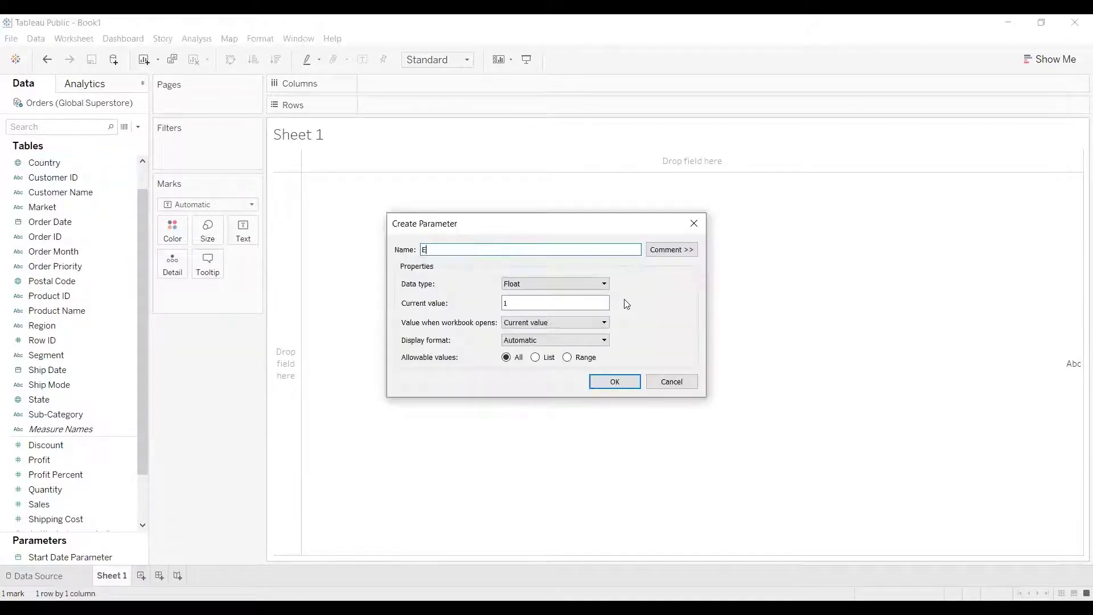
text(nd Date Parameter)
click(586, 283)
click(528, 333)
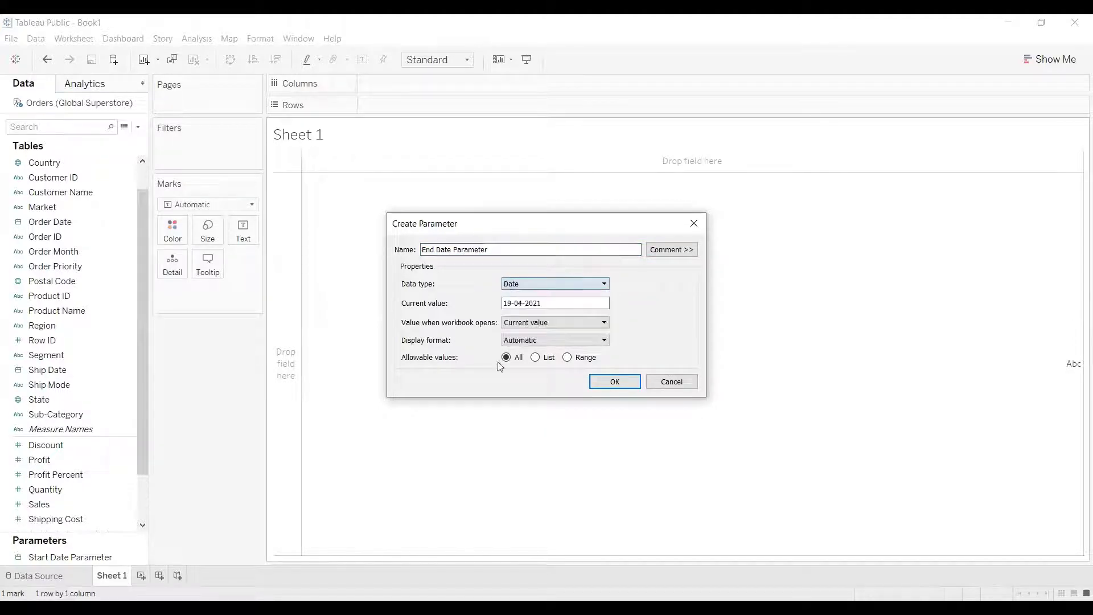
click(614, 382)
ctrl+click(85, 557)
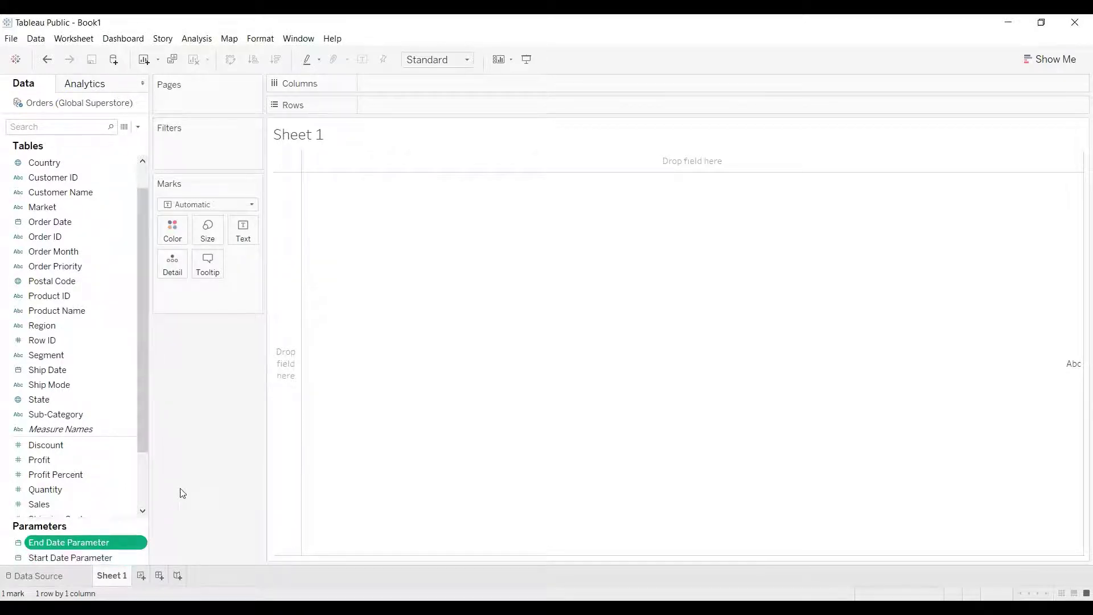
Start a calculated field named "Mapping Order Date with Start Date and End Date Parameter"
click(138, 127)
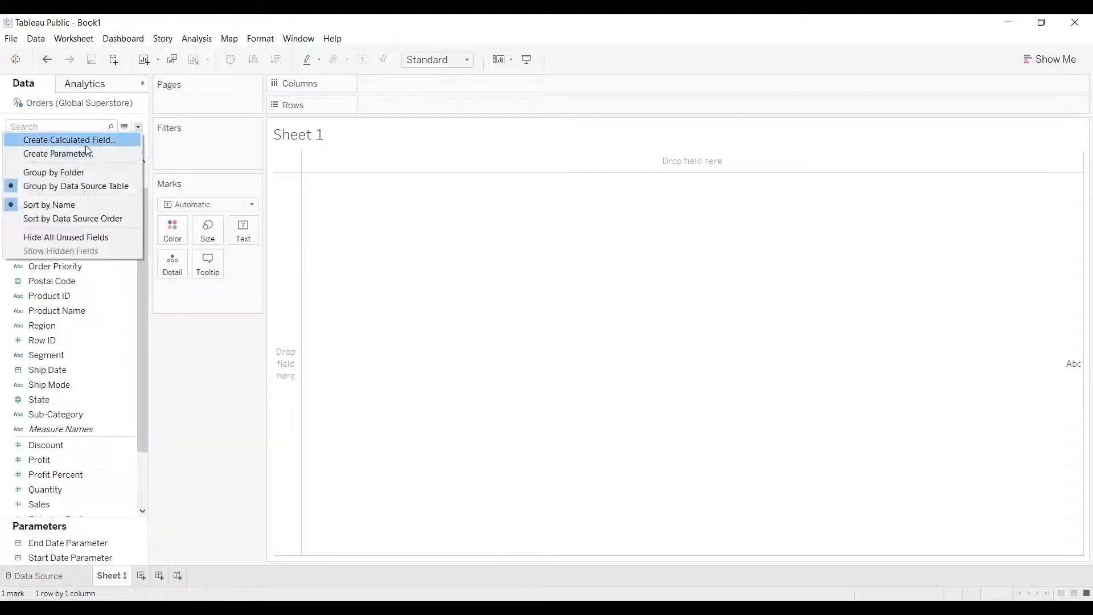
click(84, 140)
key(BackSpace)
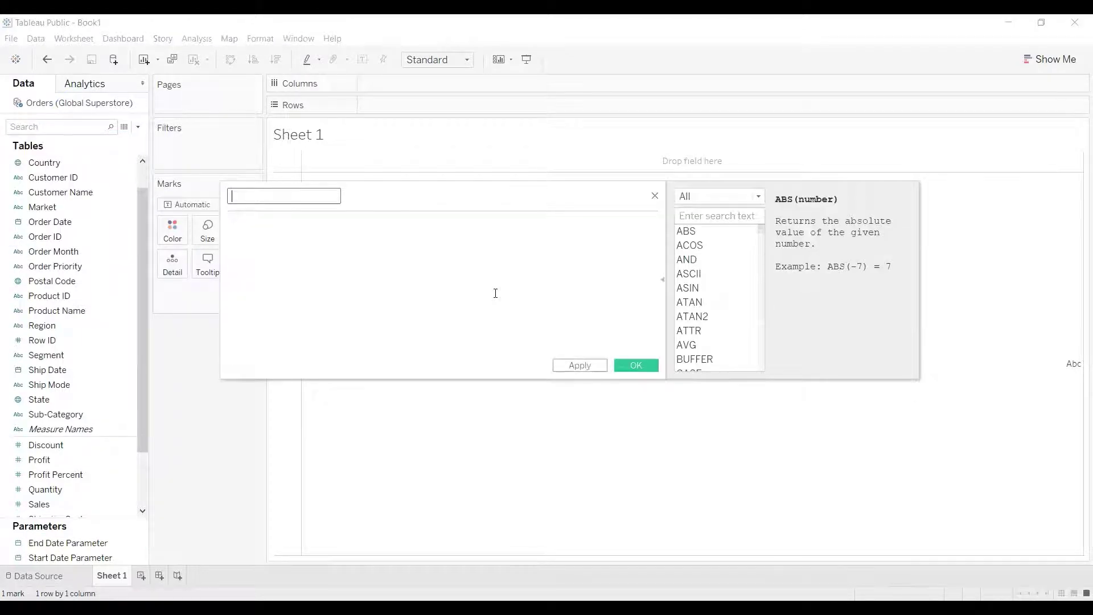
text(Mappi)
text(ng Order )
text(Date with S)
text(tart Date and )
text(End Date )
text(Parameter)
Enter the first formula condition as [Order Date]>=[Start Date Parameter]
click(288, 227)
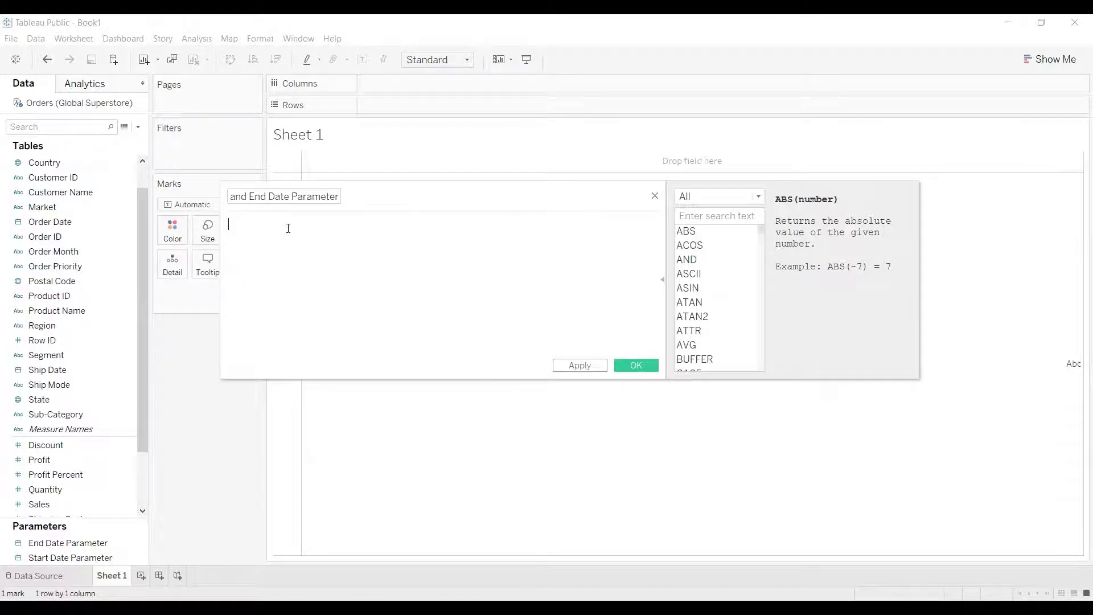
text(ord)
click(316, 241)
text(>=st)
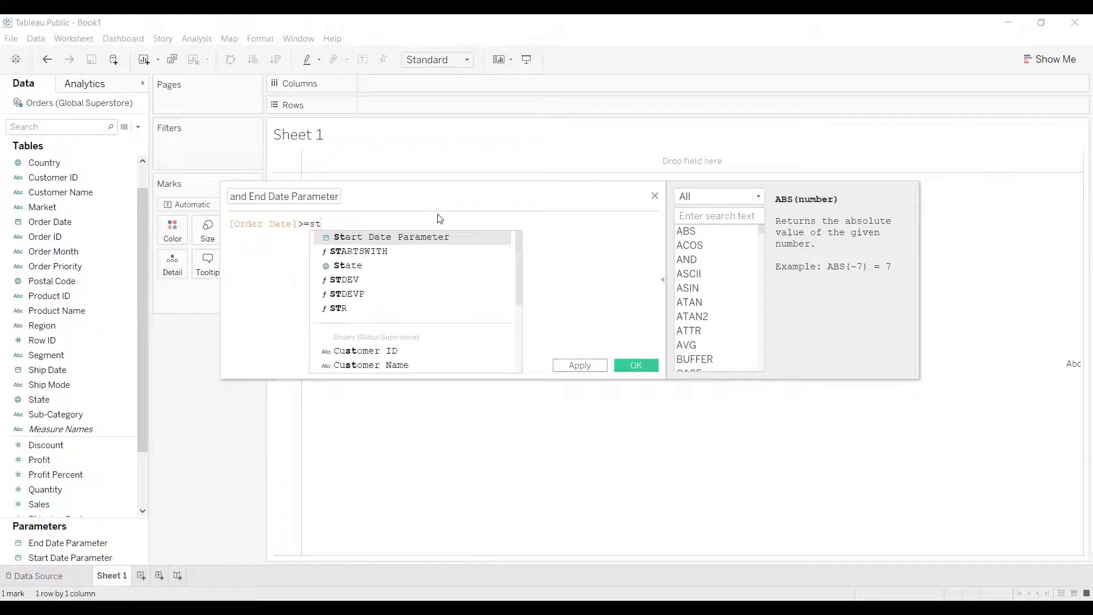
click(433, 237)
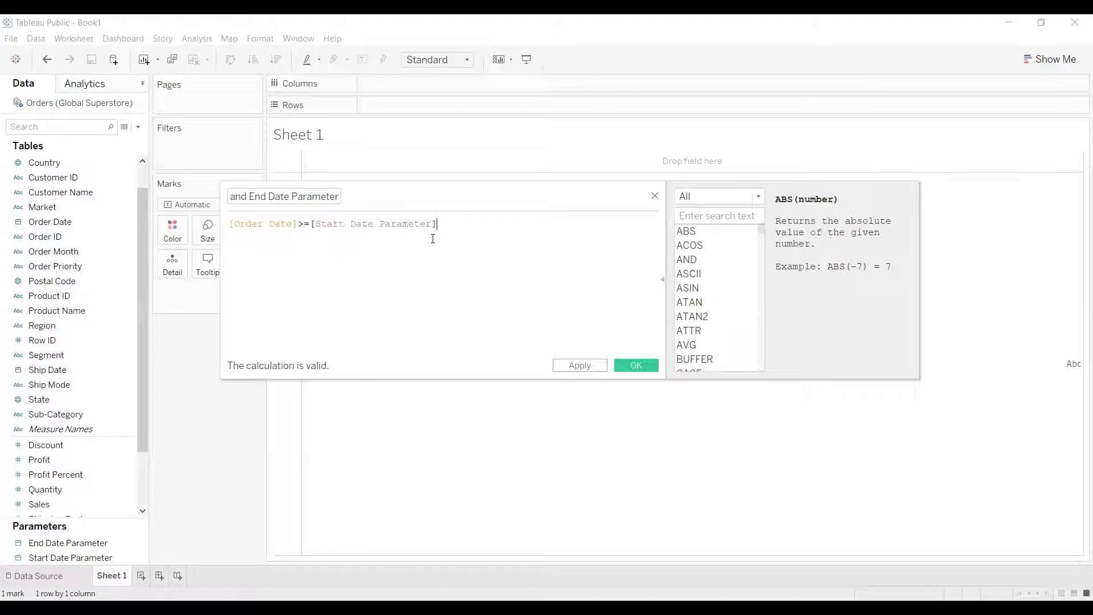
Extend the formula with AND [Order Date]<=[End Date Parameter] and save the calculated field
text(and)
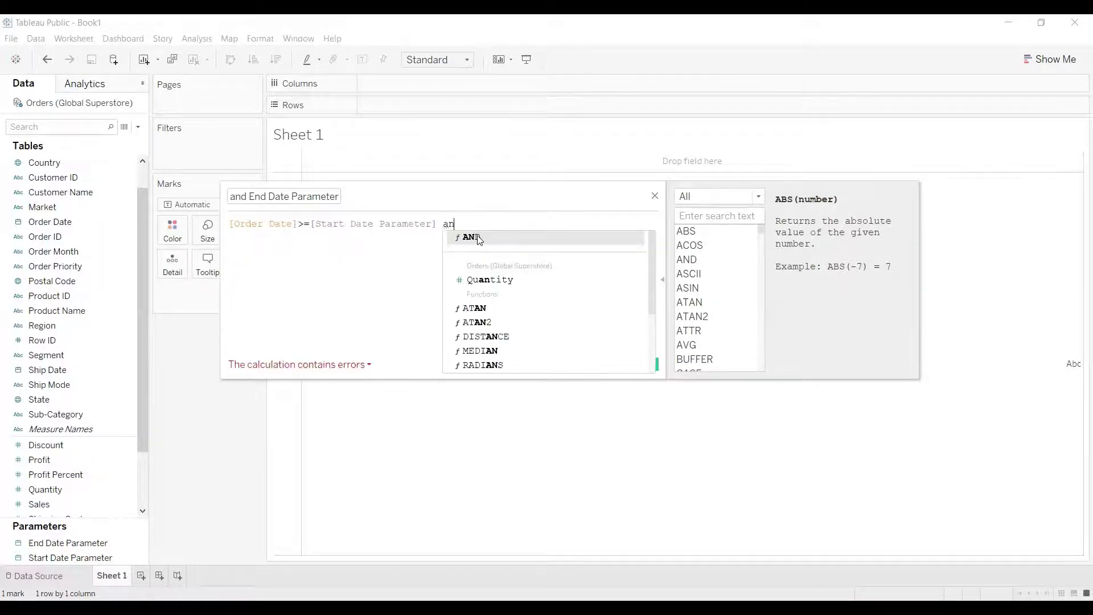
click(478, 237)
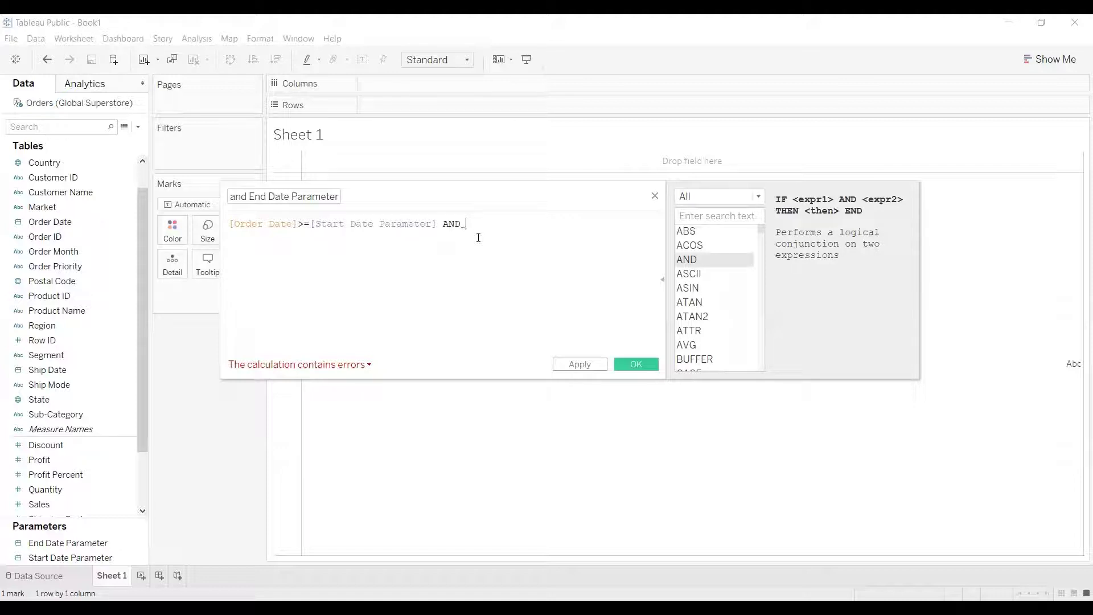
text(ord)
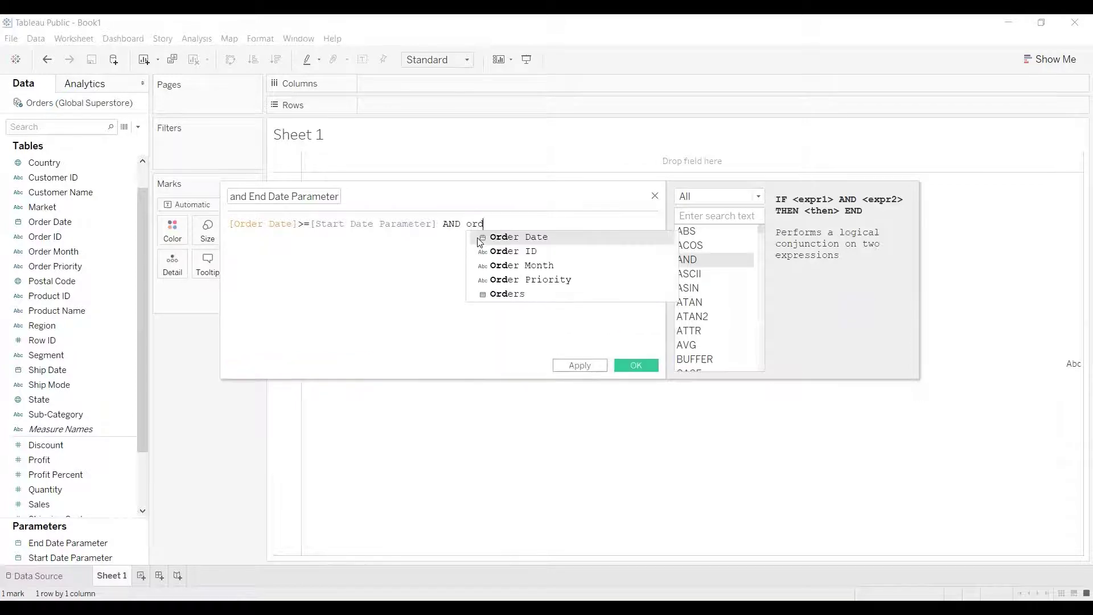
click(503, 236)
text(<)
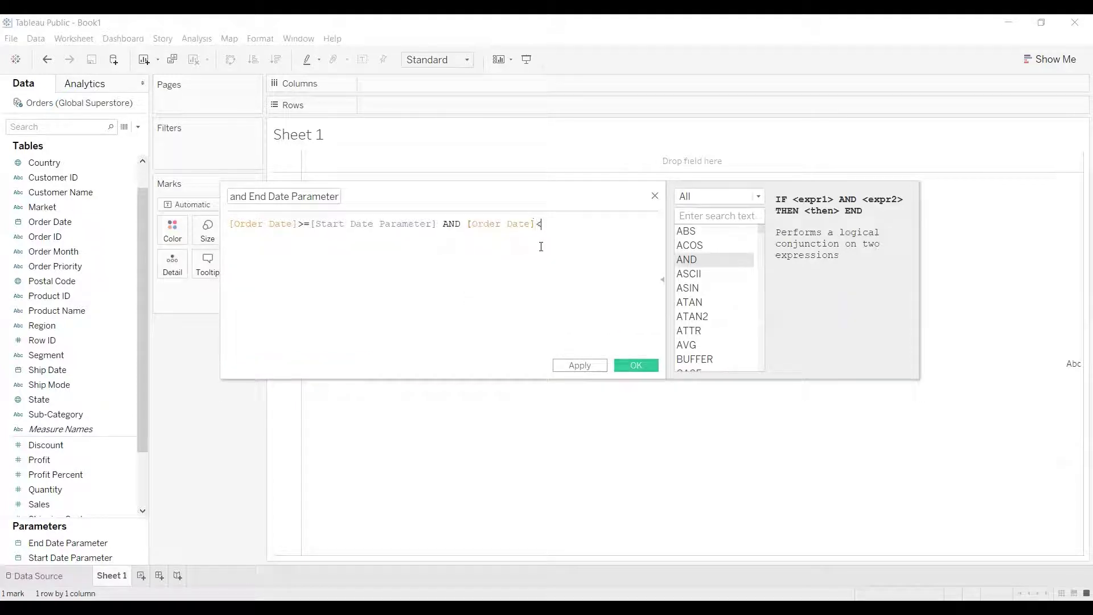
text(=en)
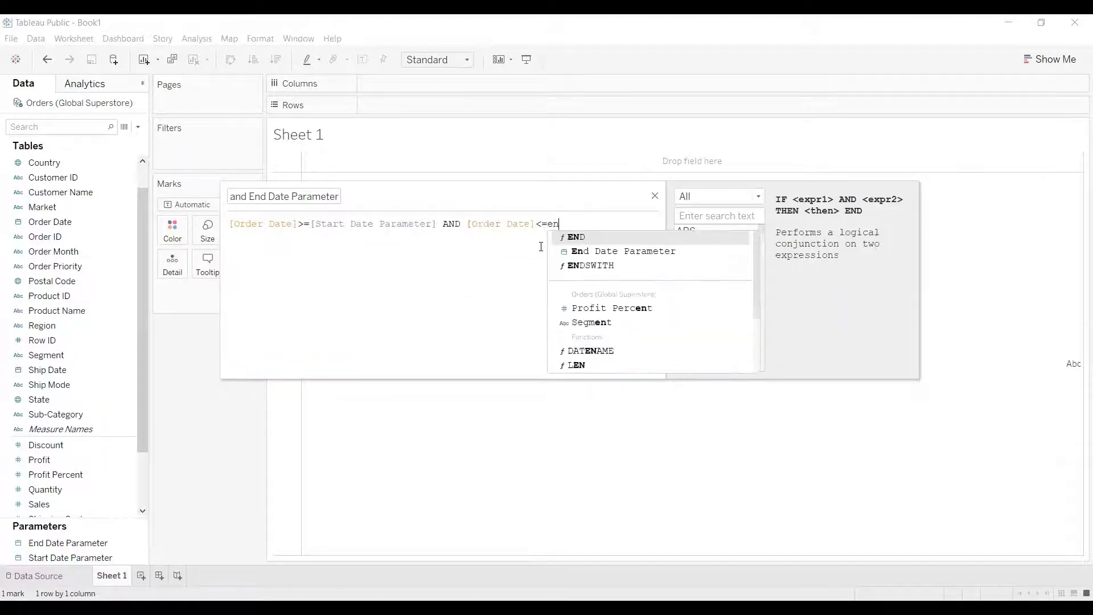
click(640, 251)
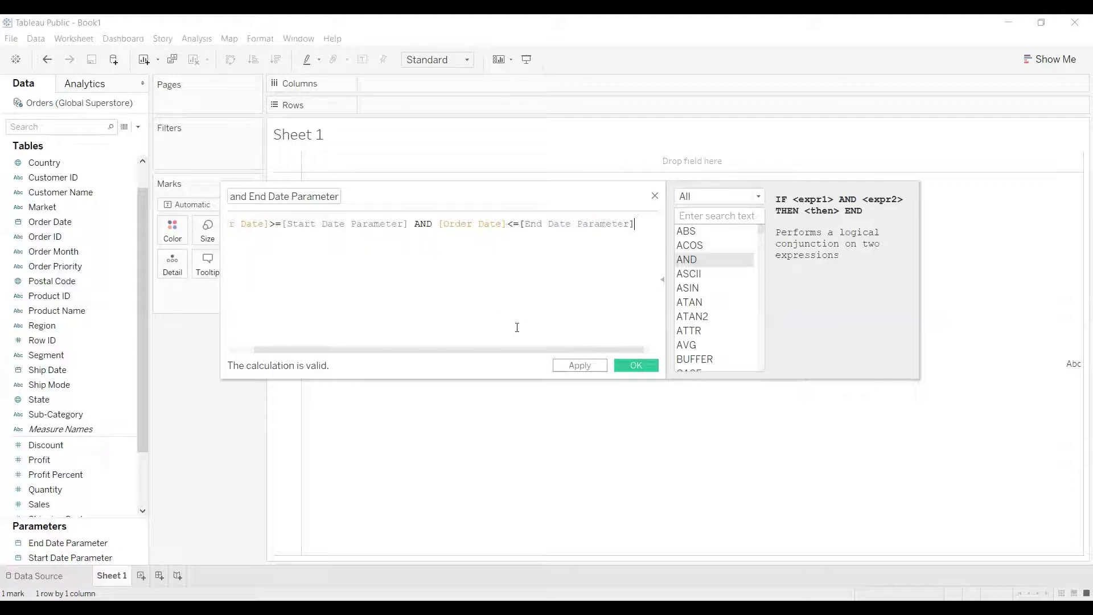
click(593, 367)
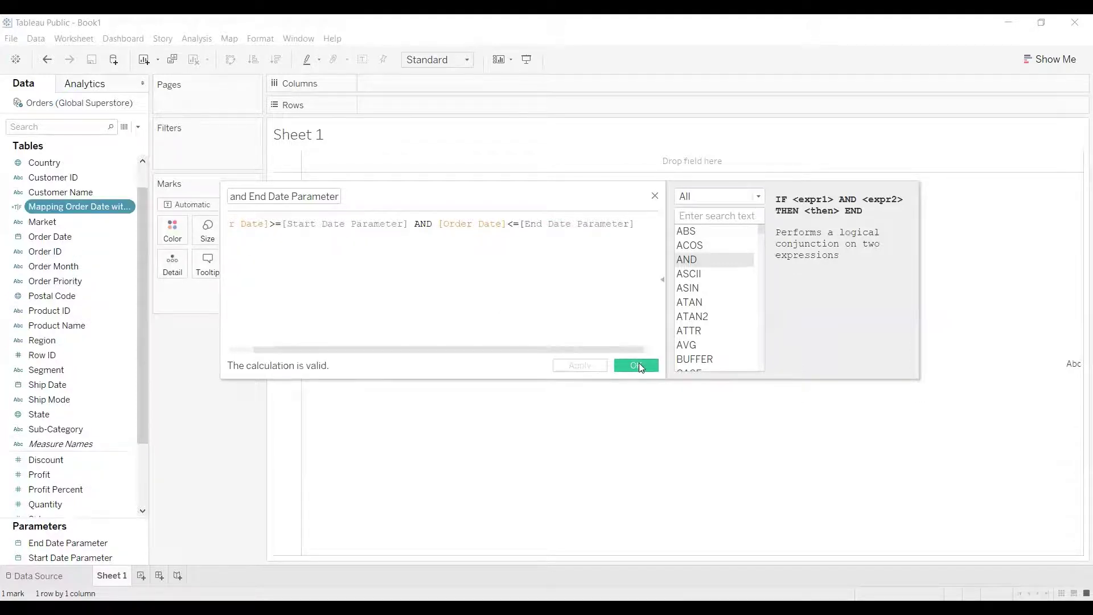
click(638, 362)
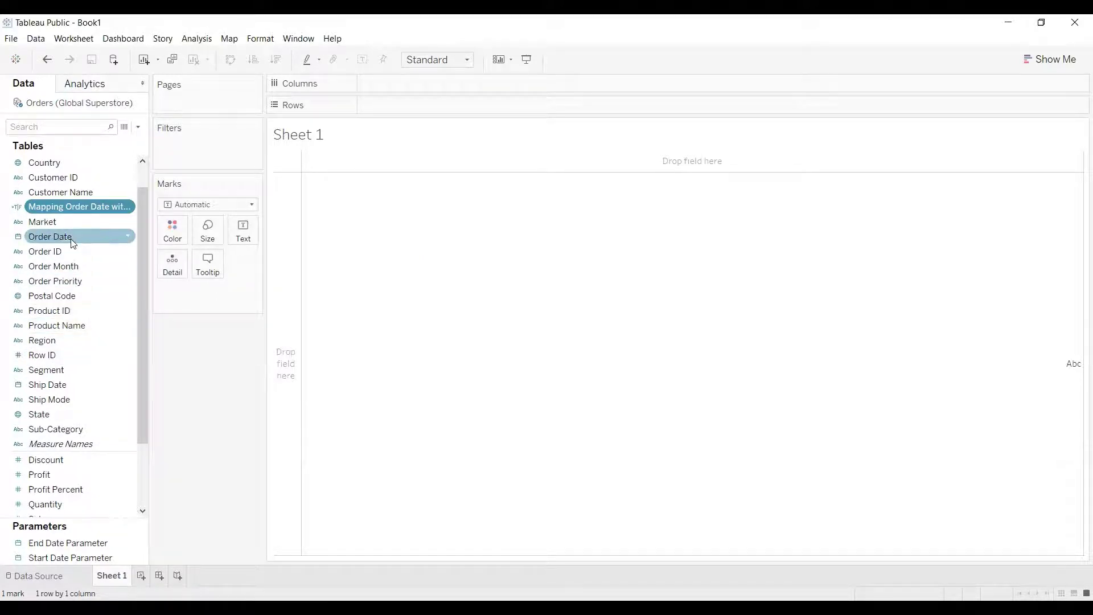
Place Order Date on Rows at the full-date Day level and label the marks with Sales
drag(72, 244, 415, 105)
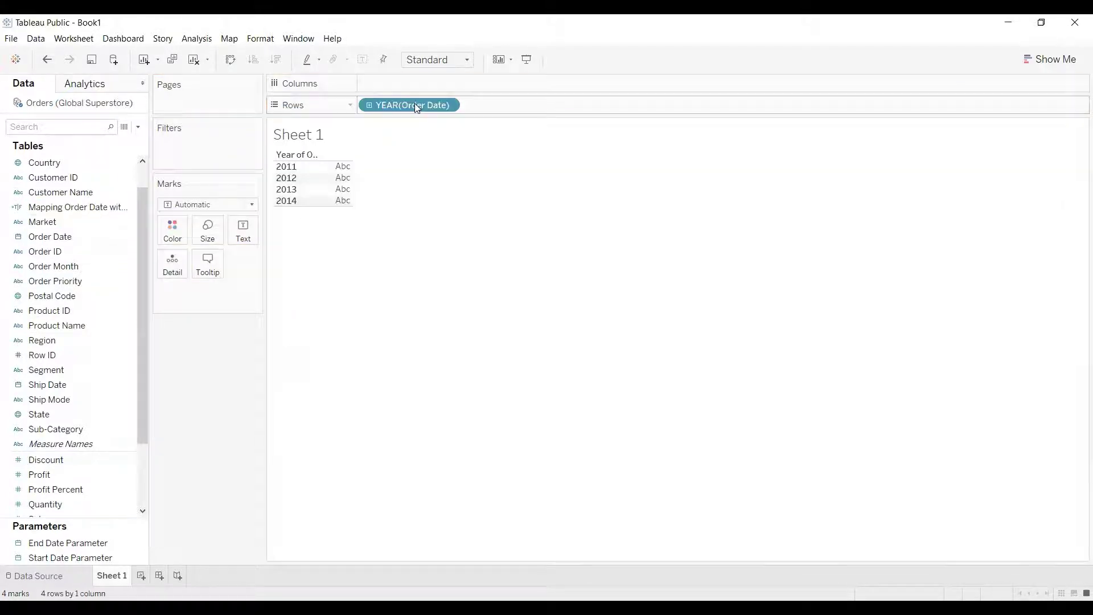
click(448, 105)
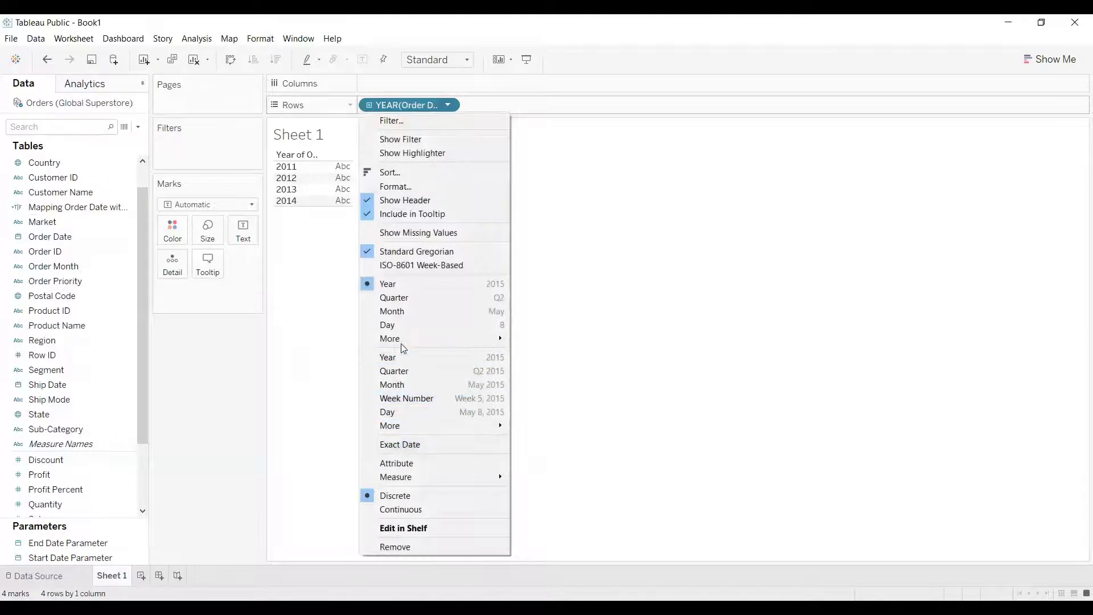
click(402, 411)
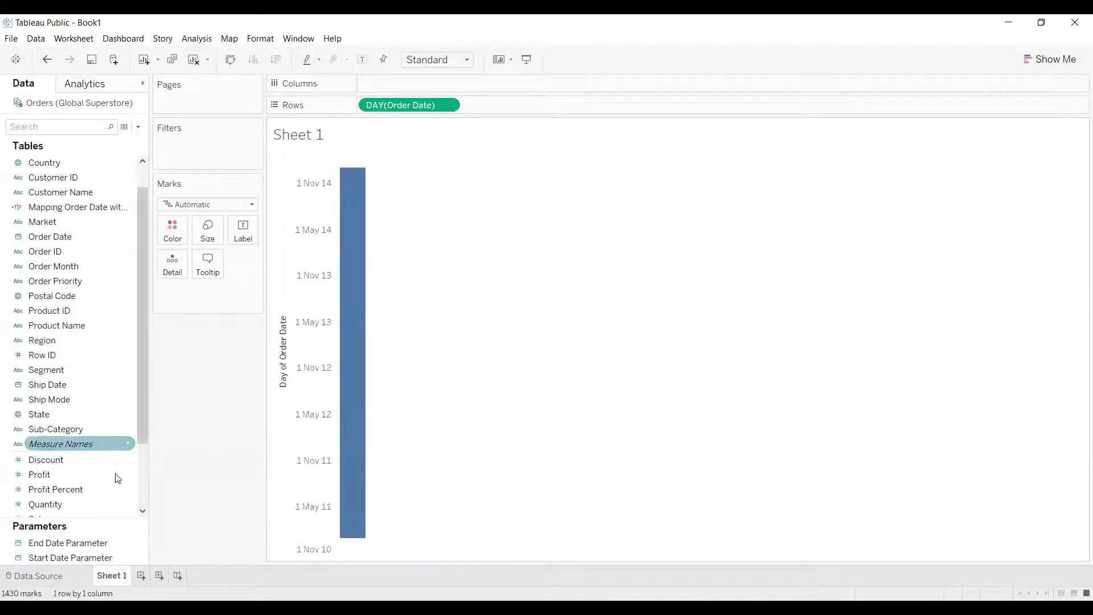
scroll(109, 421, down, 2)
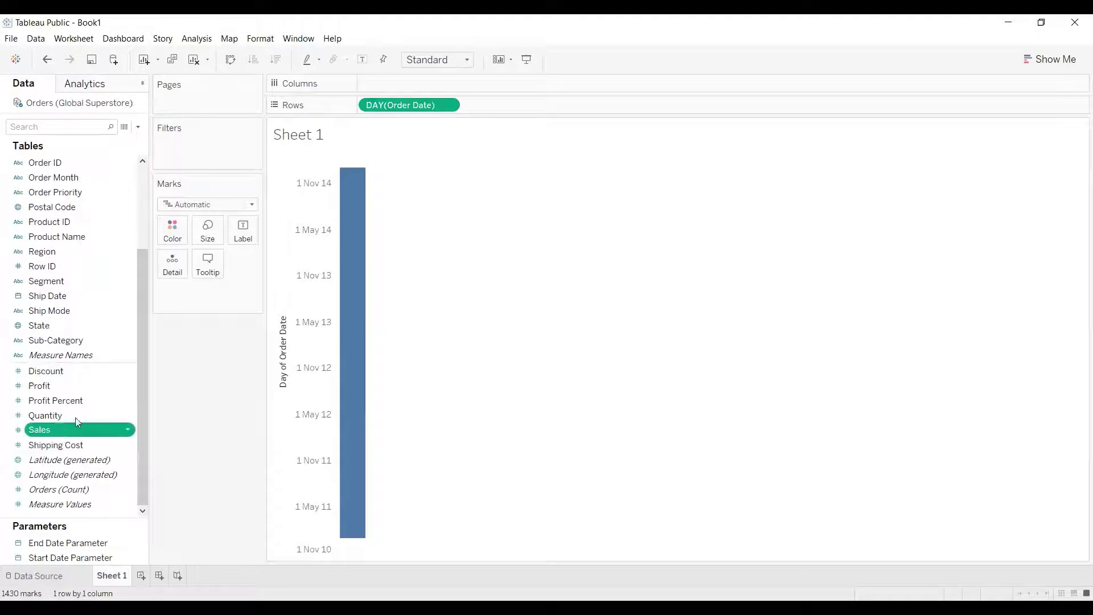
drag(63, 425, 238, 220)
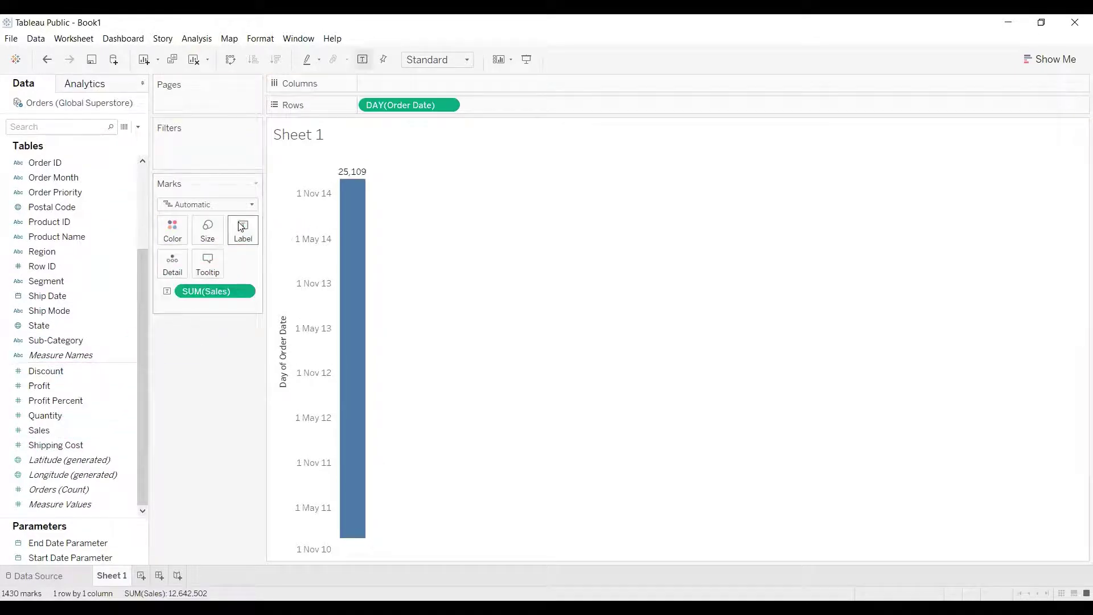
Convert the view to a text table and swap rows and columns so the order days run down the rows
click(1032, 54)
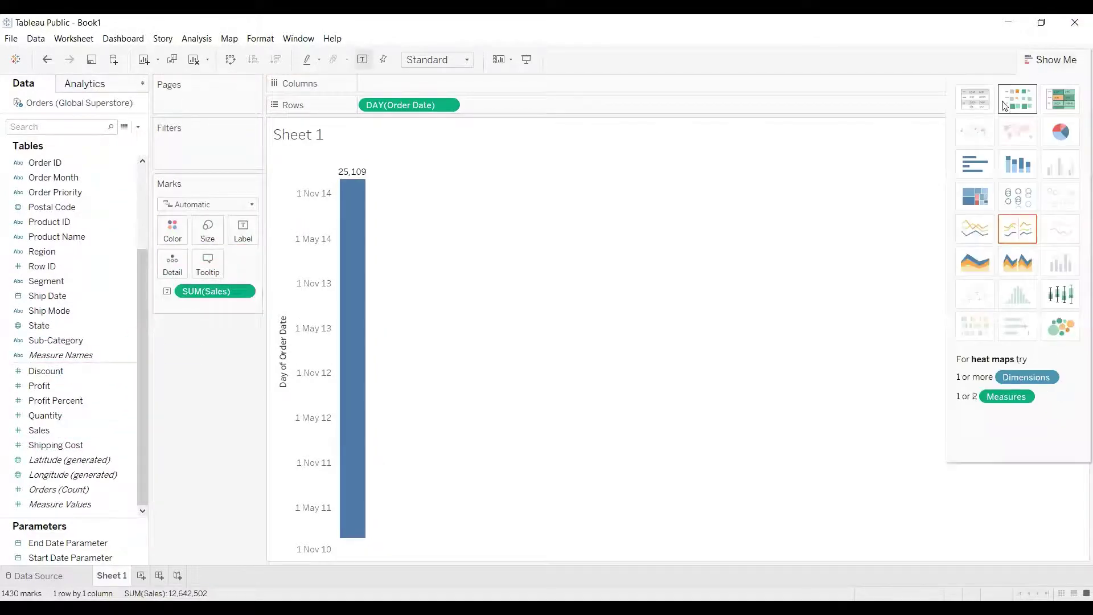
click(974, 98)
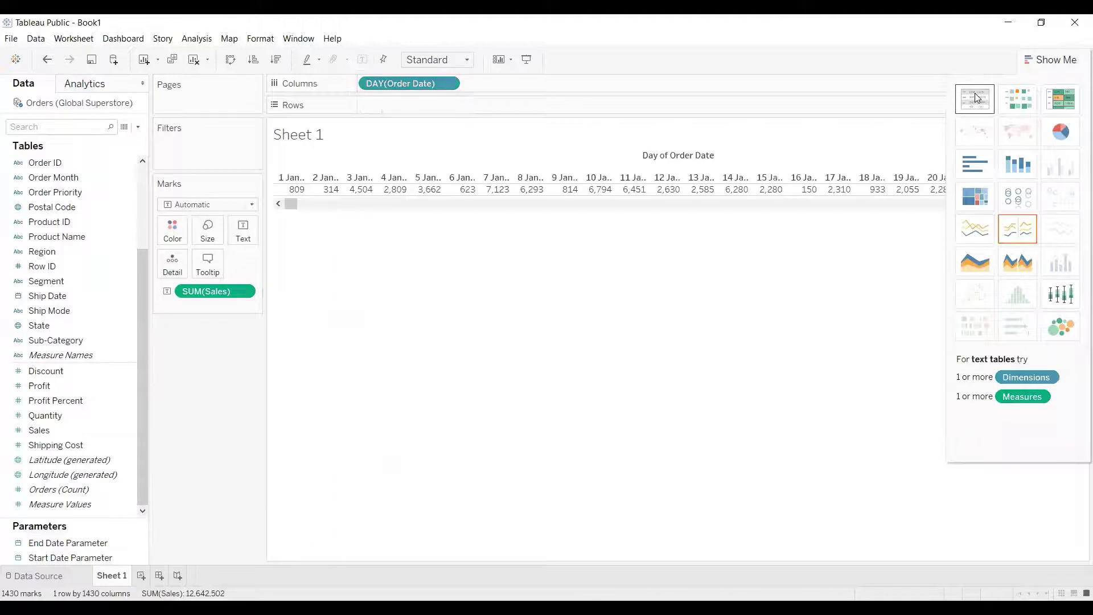
click(230, 61)
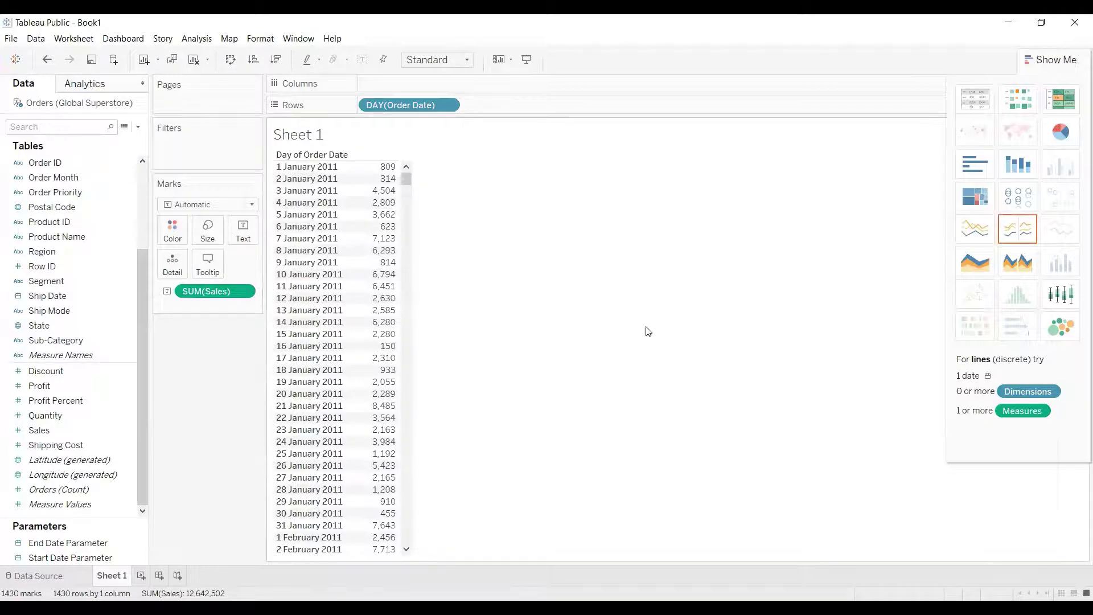
scroll(382, 244, down, 5)
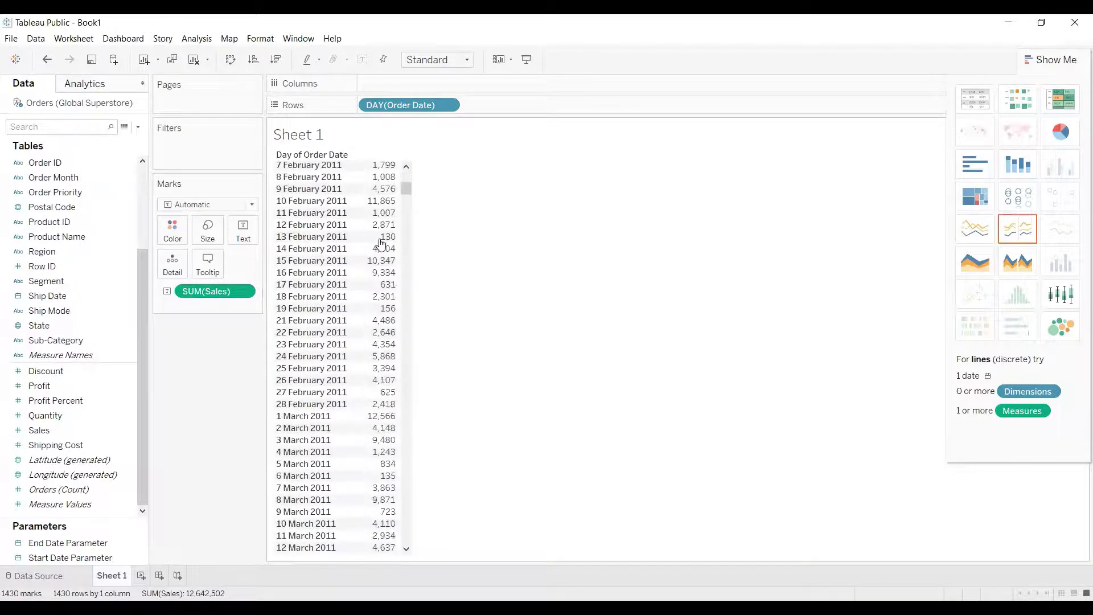
scroll(382, 244, up, 5)
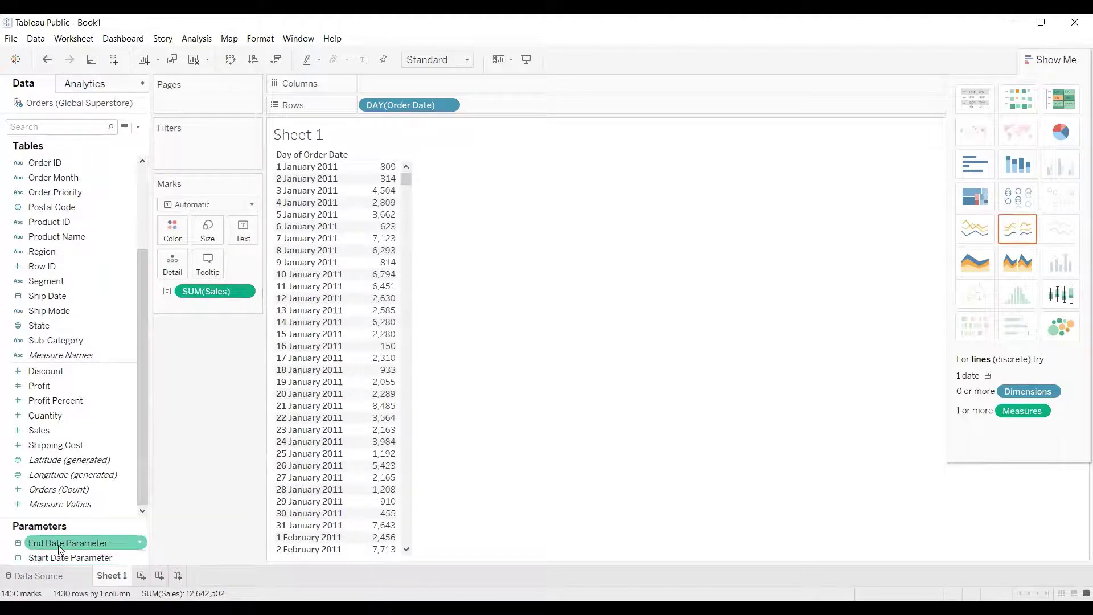
Show the Start Date Parameter and End Date Parameter controls on the sheet and collapse the chart recommendations
right_click(67, 557)
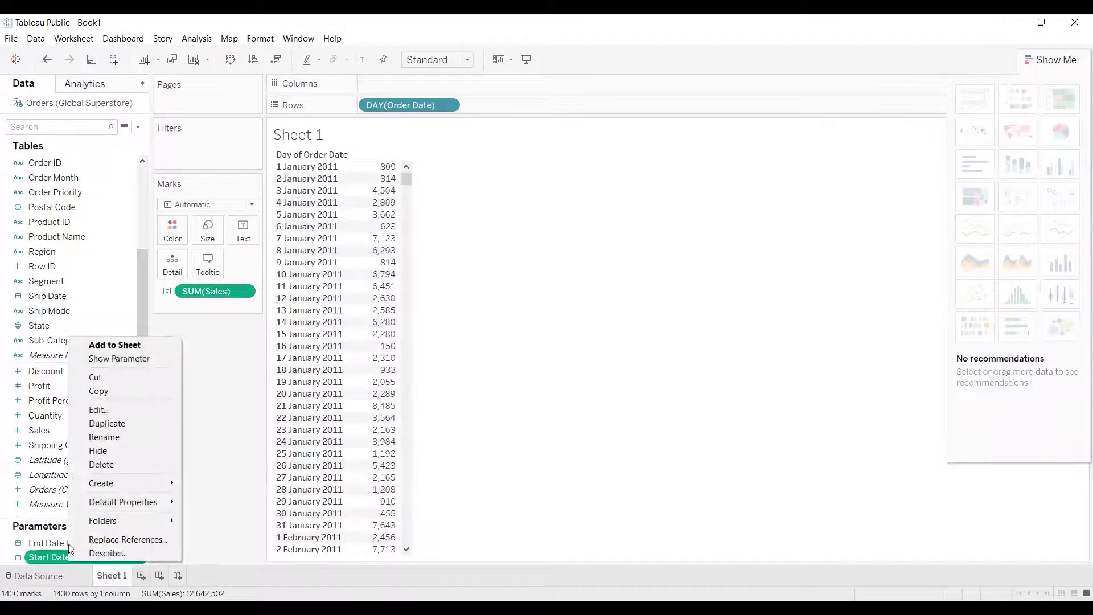
click(108, 358)
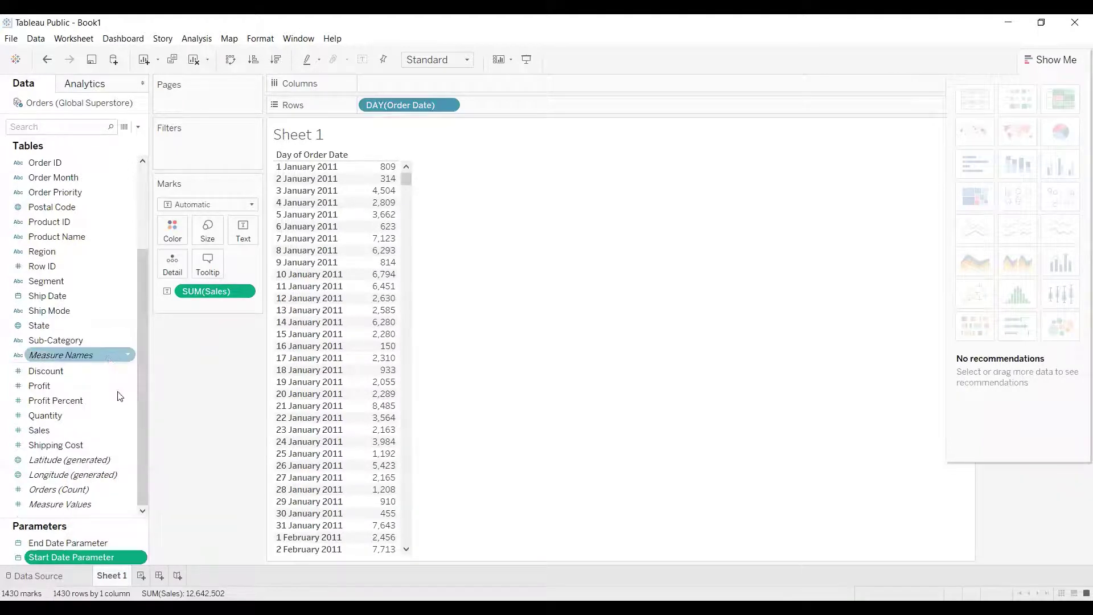
right_click(90, 542)
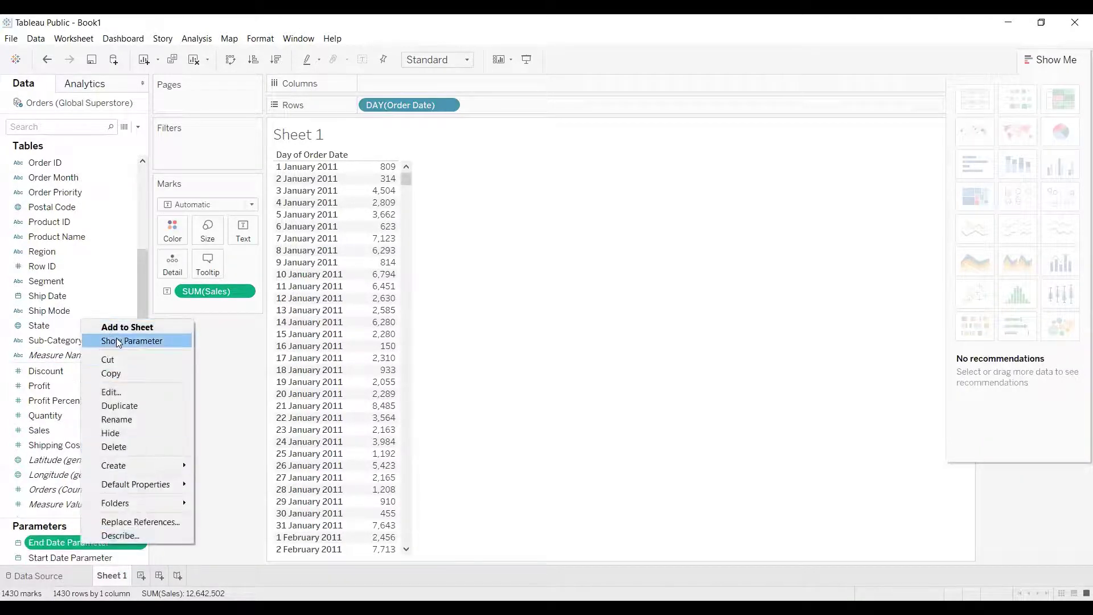
click(116, 339)
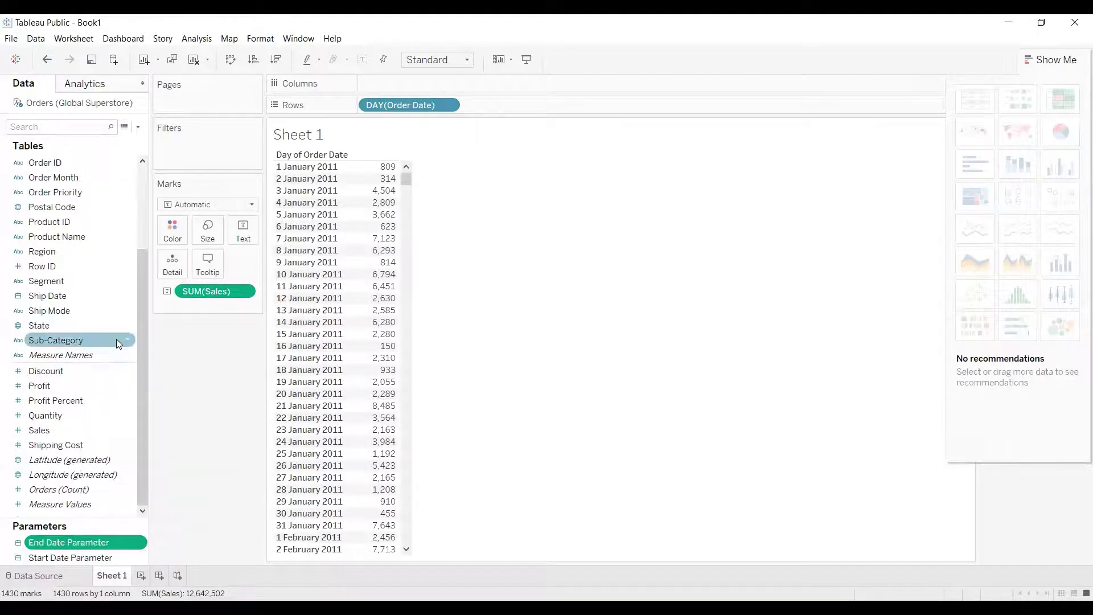
click(1040, 59)
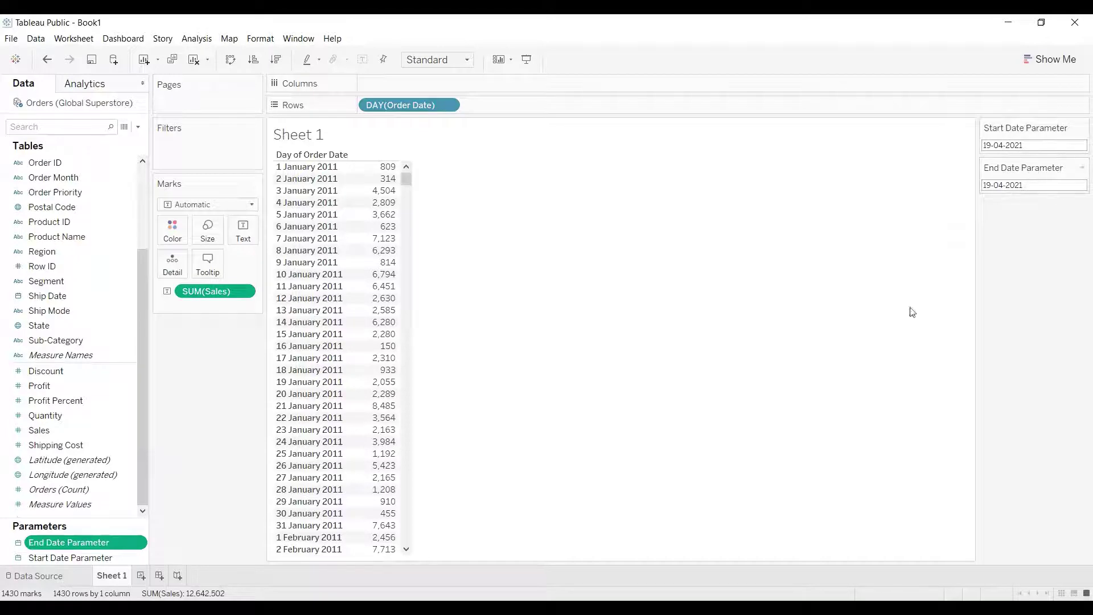
ctrl+click(108, 557)
click(110, 547)
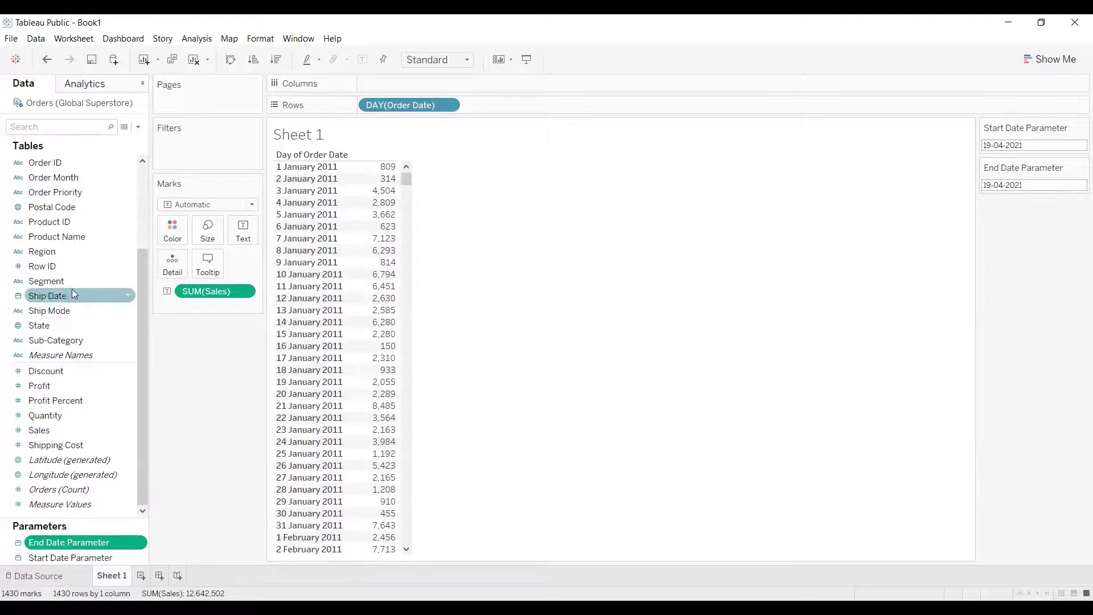
Add the Mapping Order Date with Start Date and End Date Parameter field to Filters without selecting any value
scroll(81, 285, up, 3)
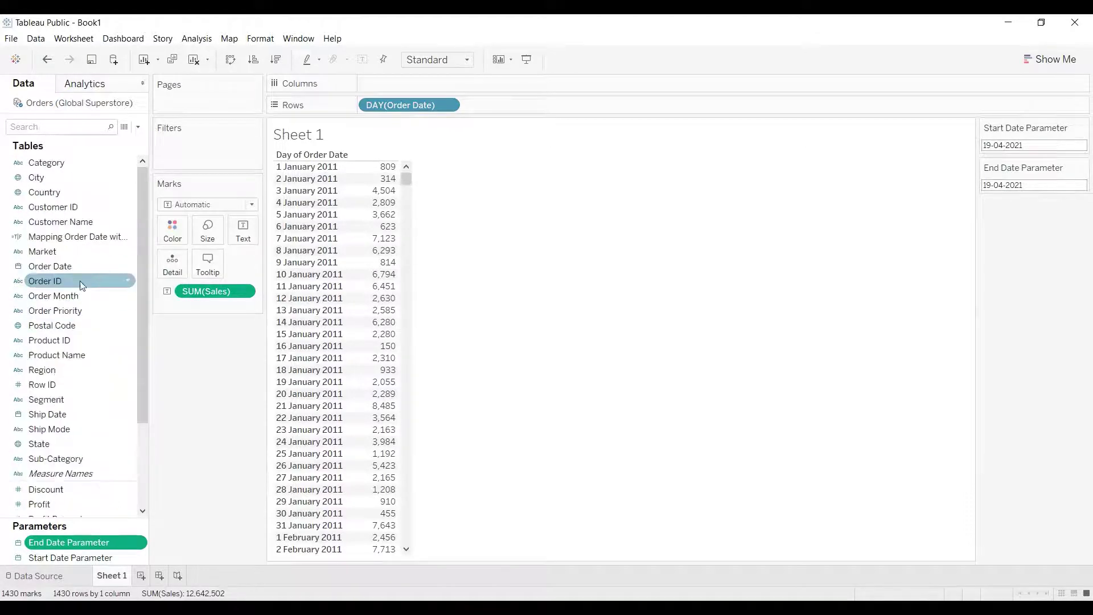
click(63, 242)
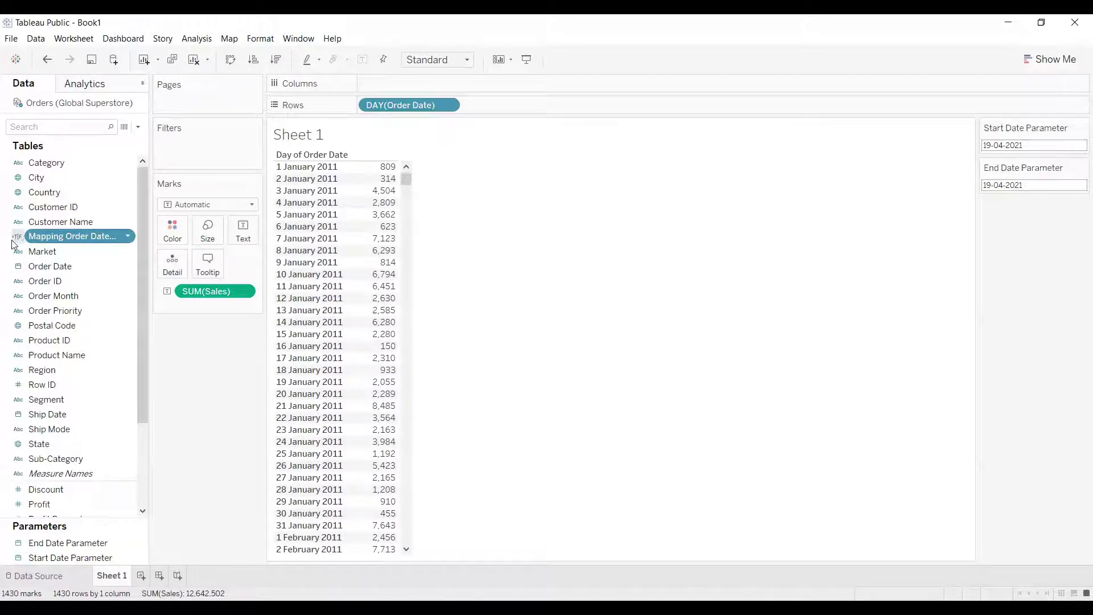
click(70, 241)
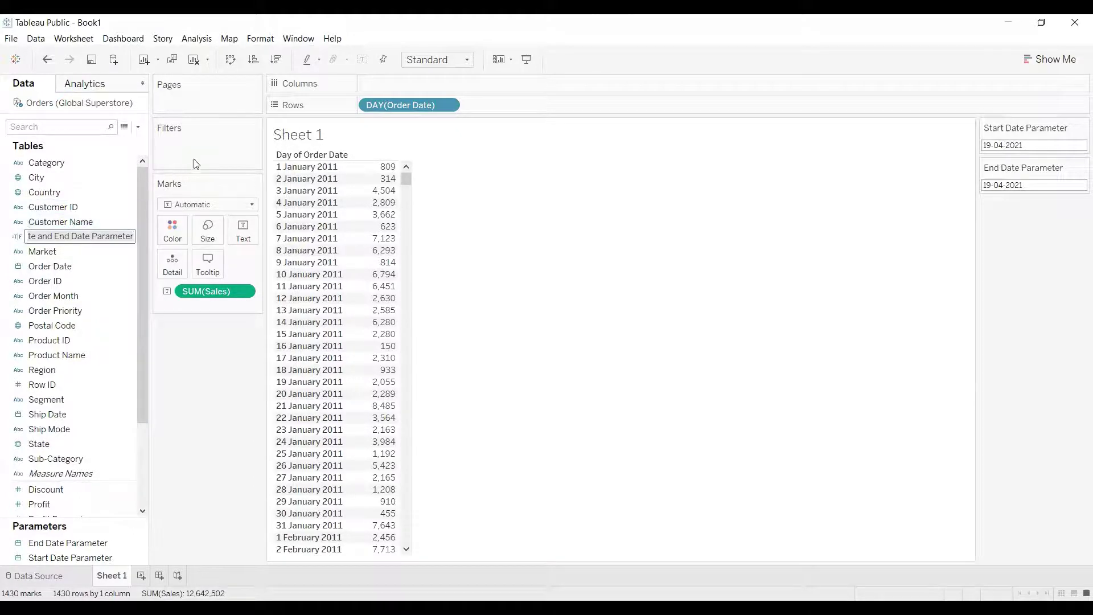
click(216, 370)
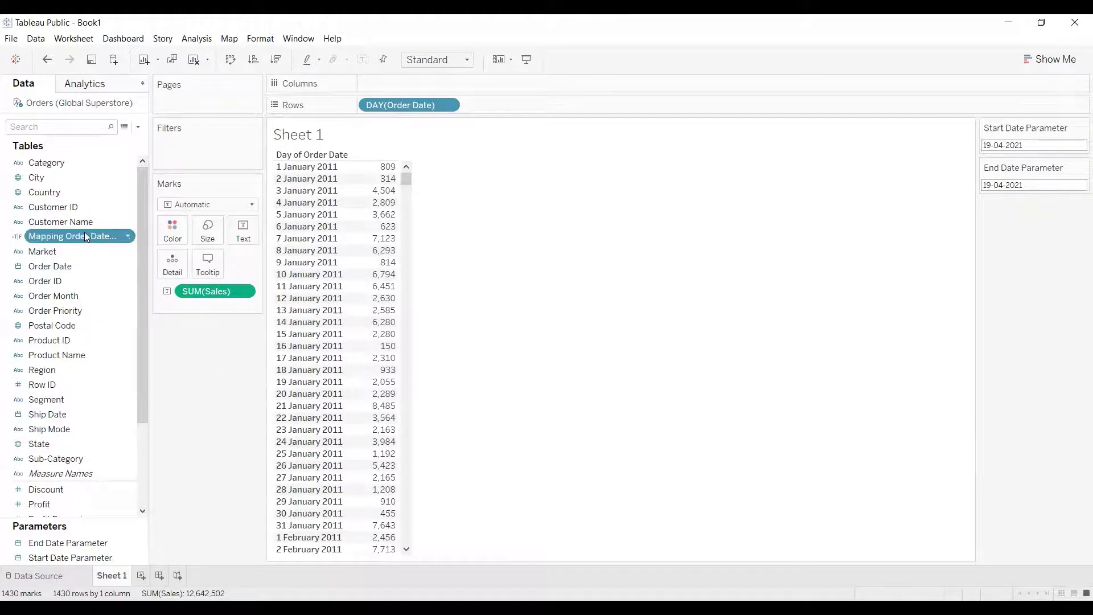
drag(84, 233, 214, 147)
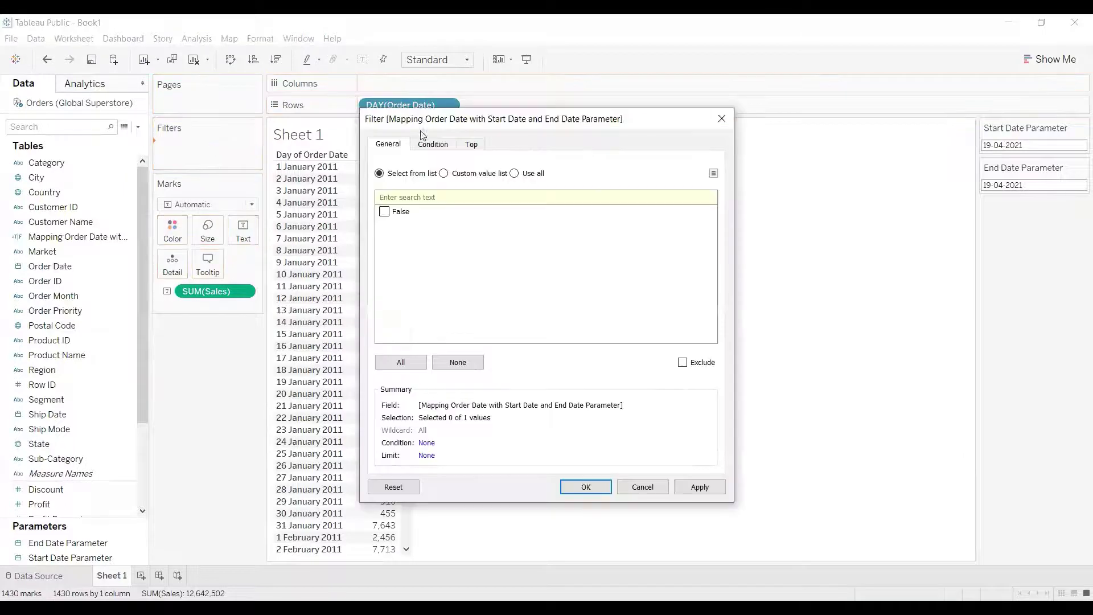
click(711, 485)
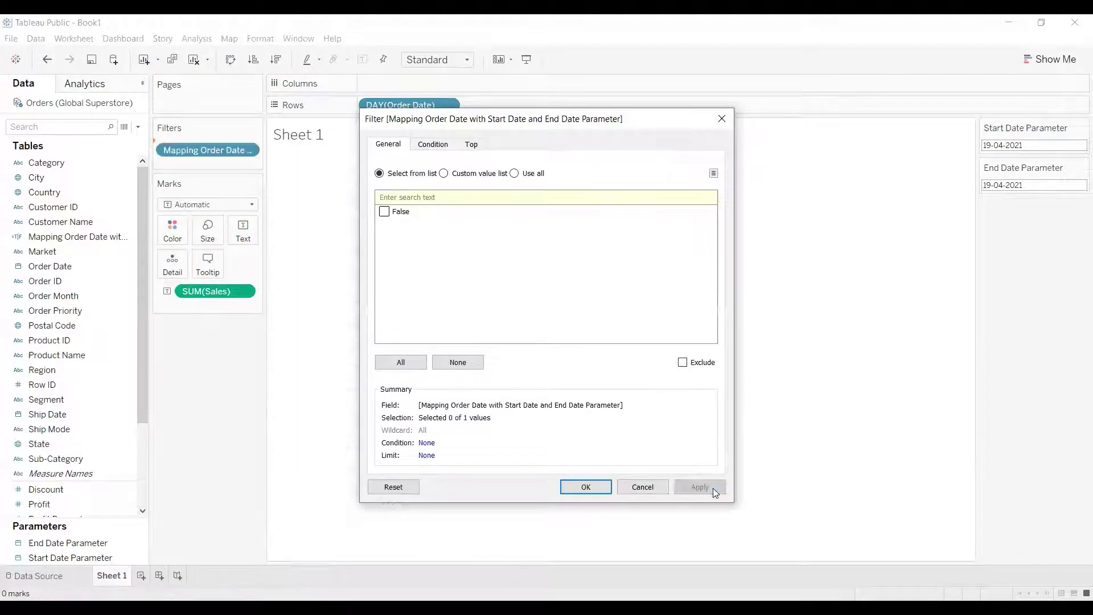
click(585, 486)
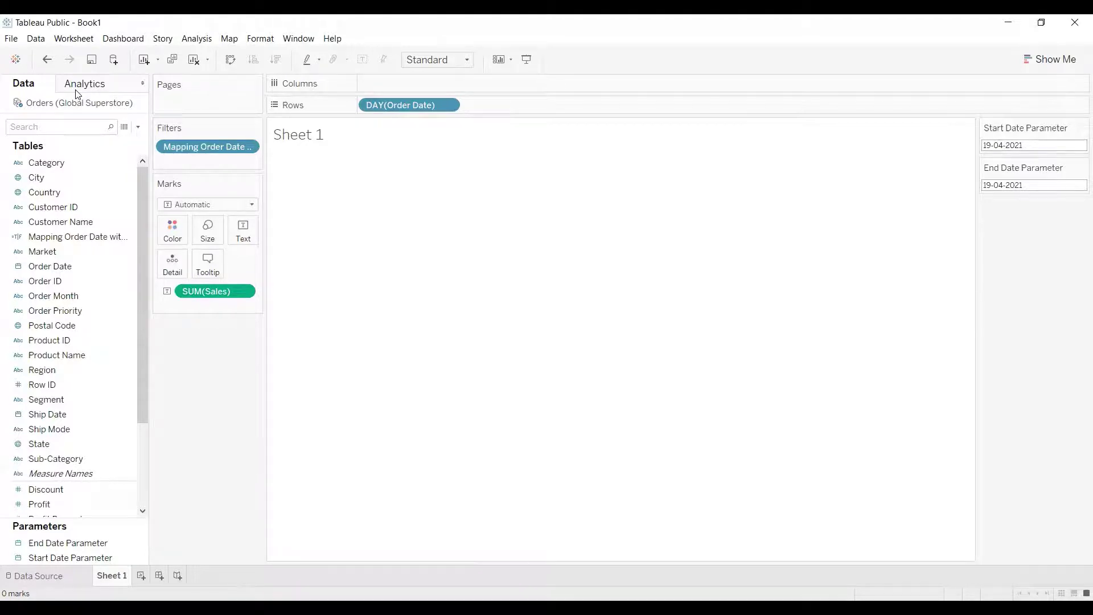
Set the Start Date Parameter to 01-04-2011
click(1030, 145)
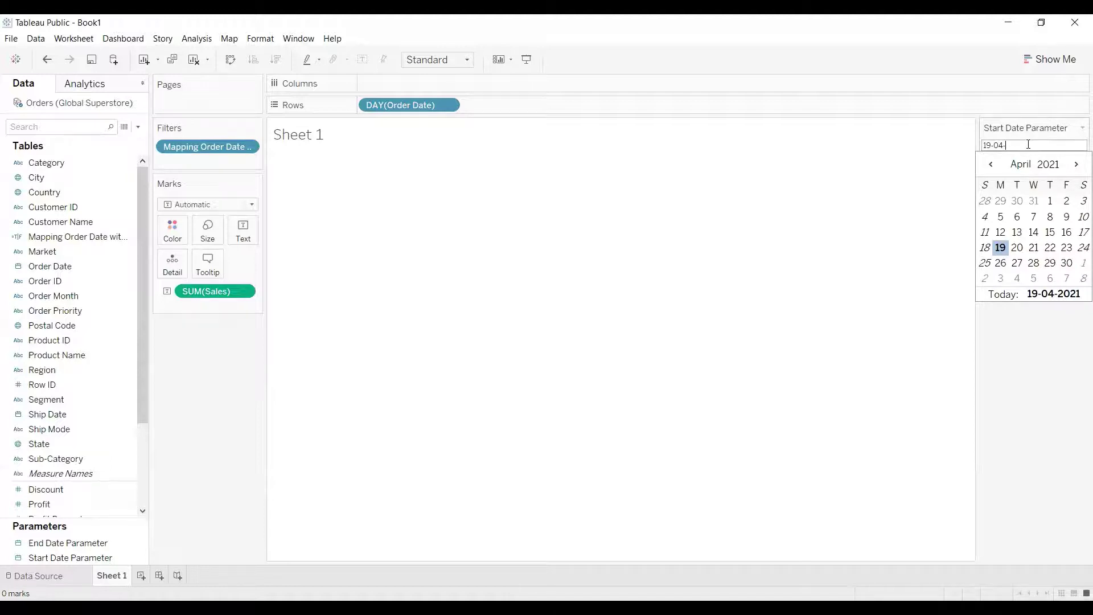
click(1050, 202)
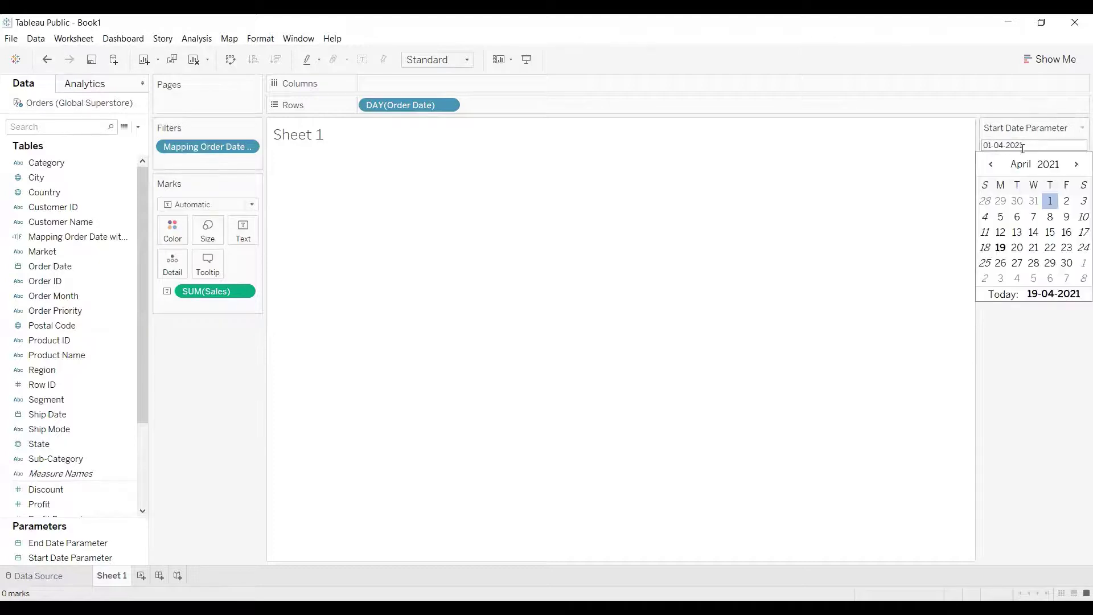
key(BackSpace)
text(1)
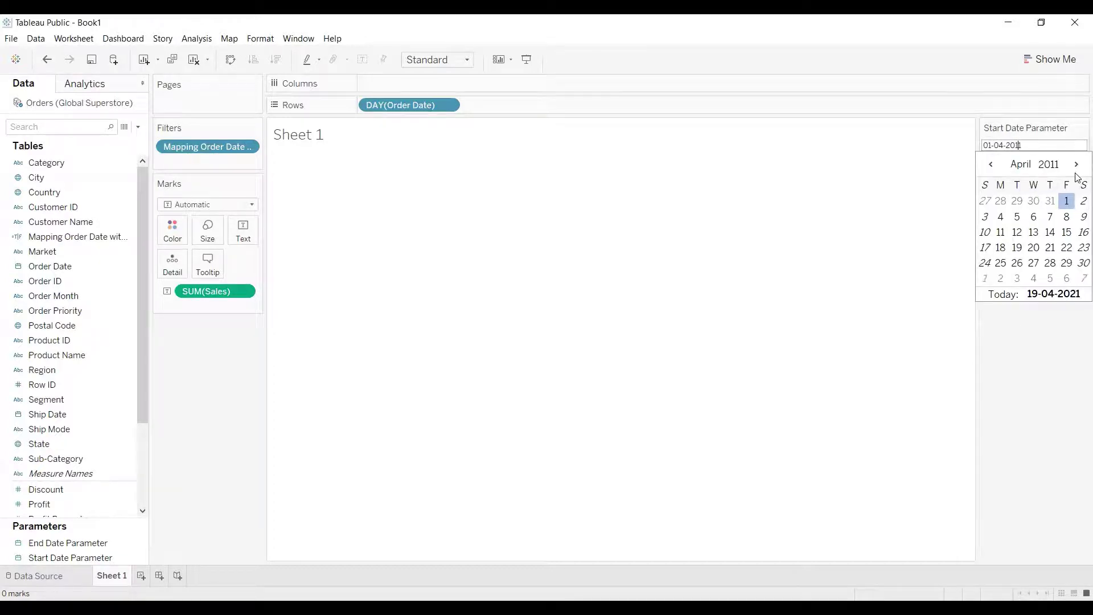
click(847, 261)
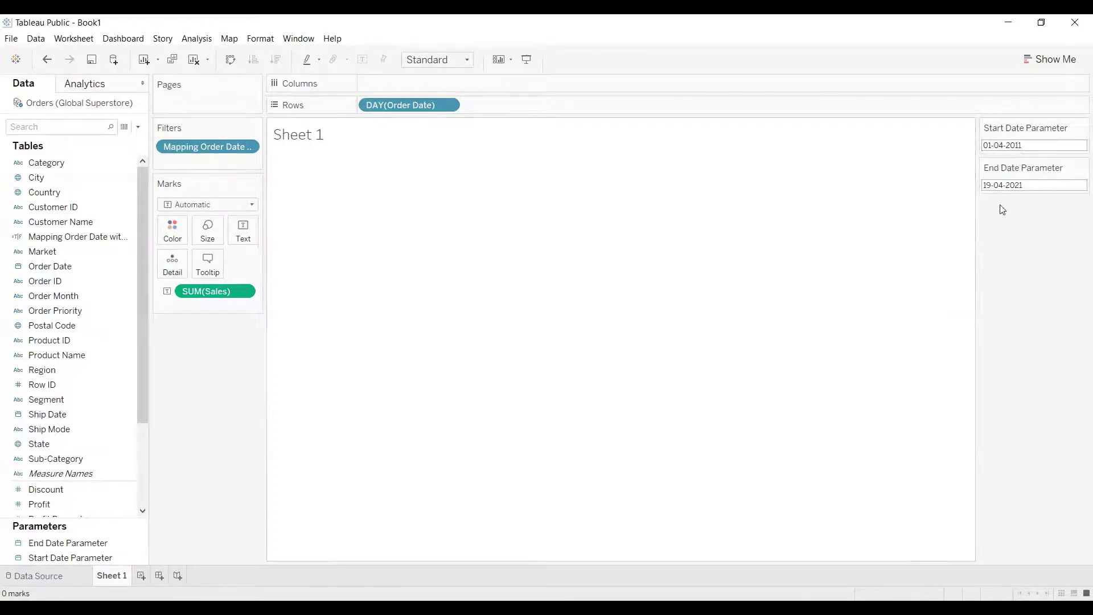
Set the End Date Parameter to 19-04-2011
click(1024, 184)
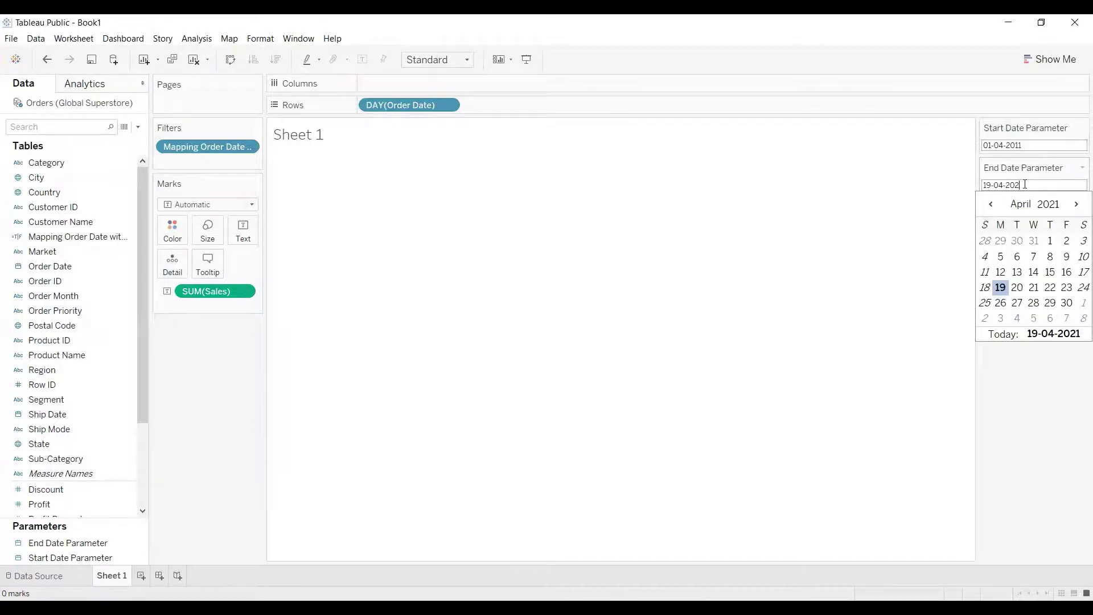
text(11)
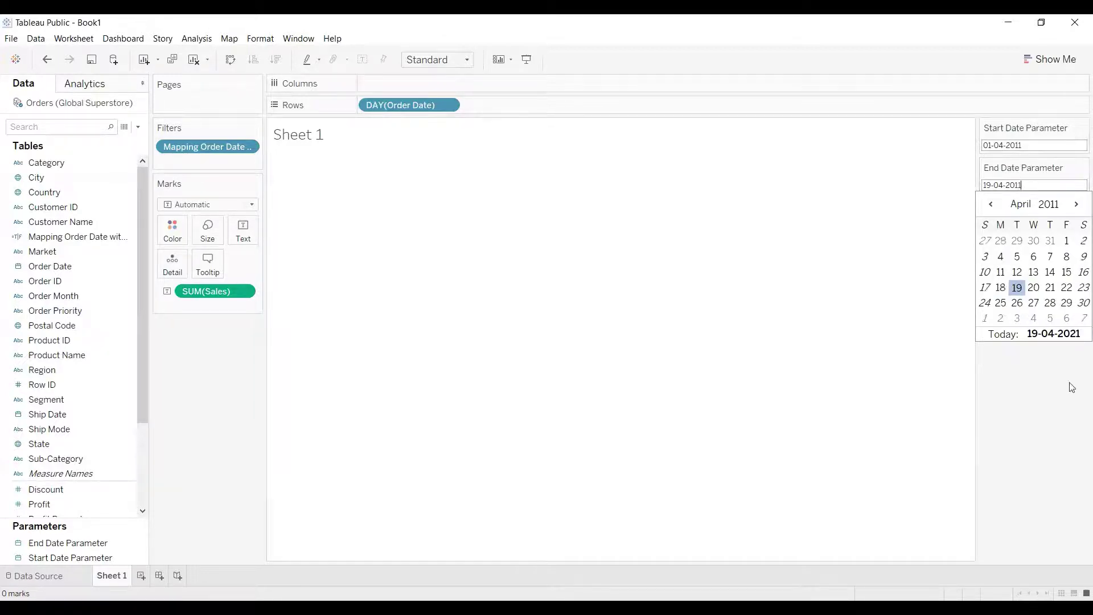
click(1019, 413)
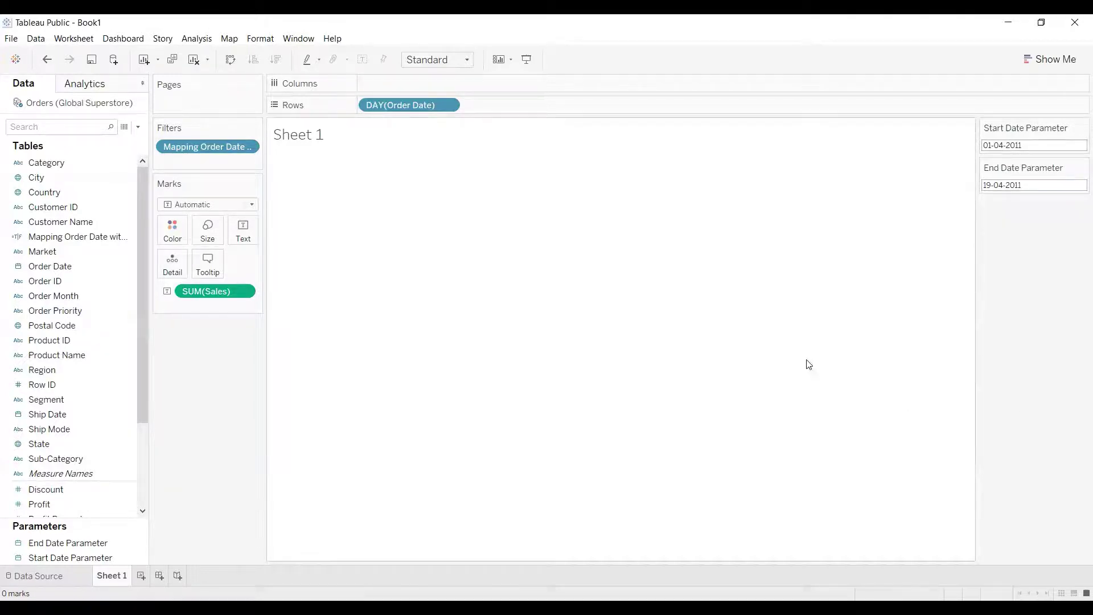
Edit the Mapping Order Date filter to keep only the value True
right_click(228, 149)
click(269, 153)
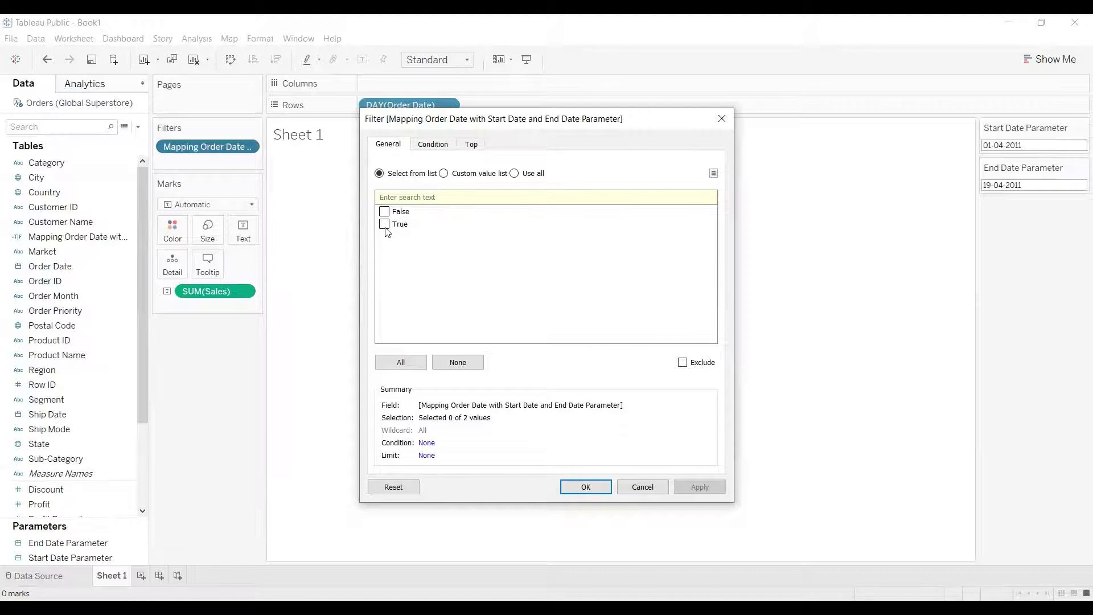
click(385, 226)
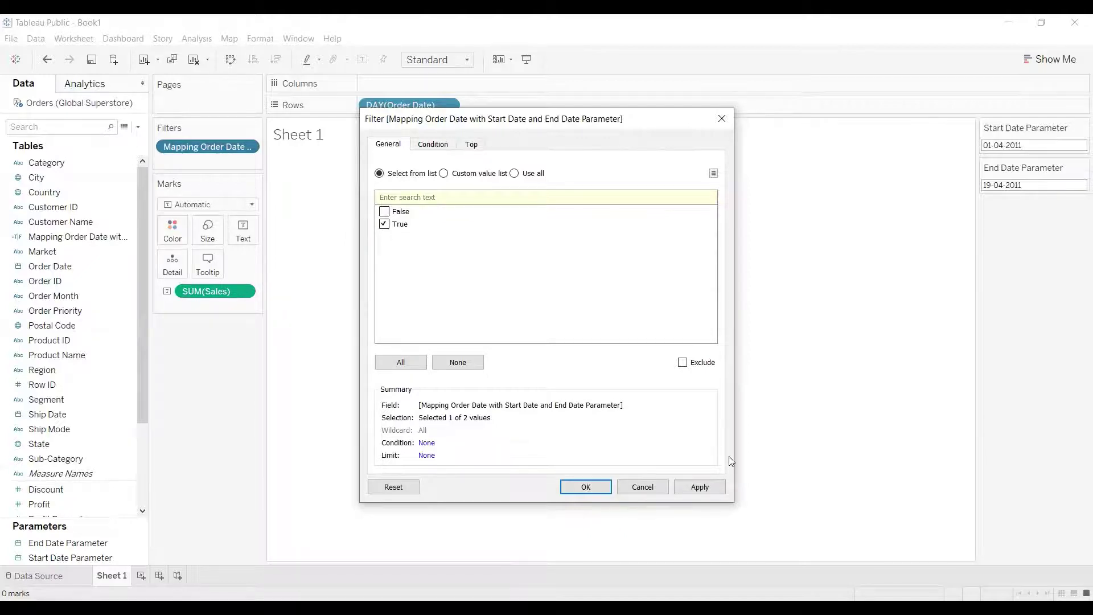
click(699, 486)
click(586, 487)
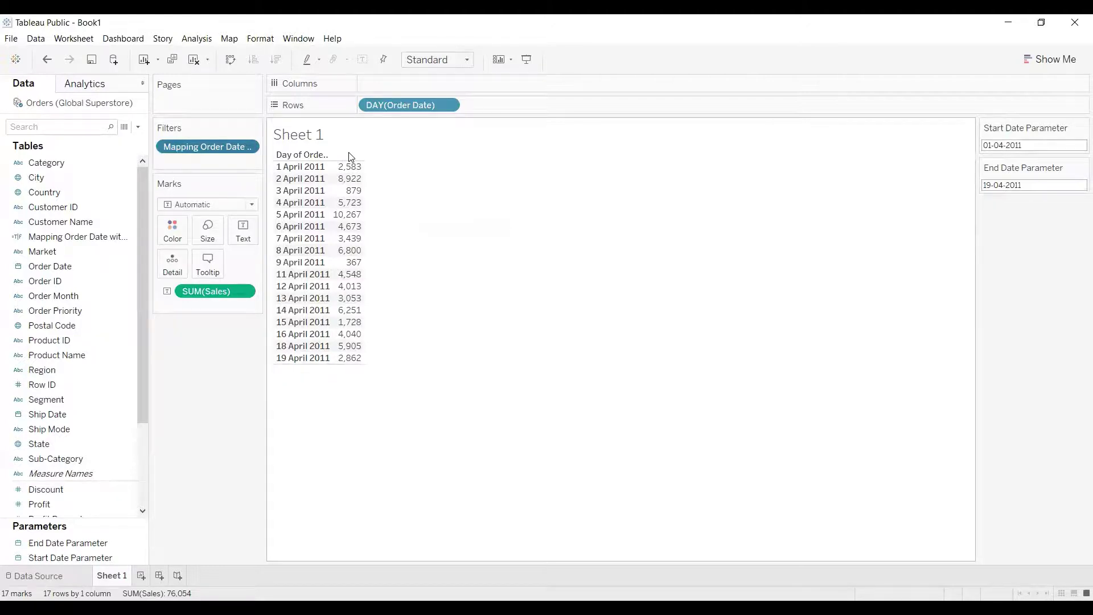
Remove SUM(Sales) from the marks and add a Measure Names filter that keeps only Sales
right_click(235, 293)
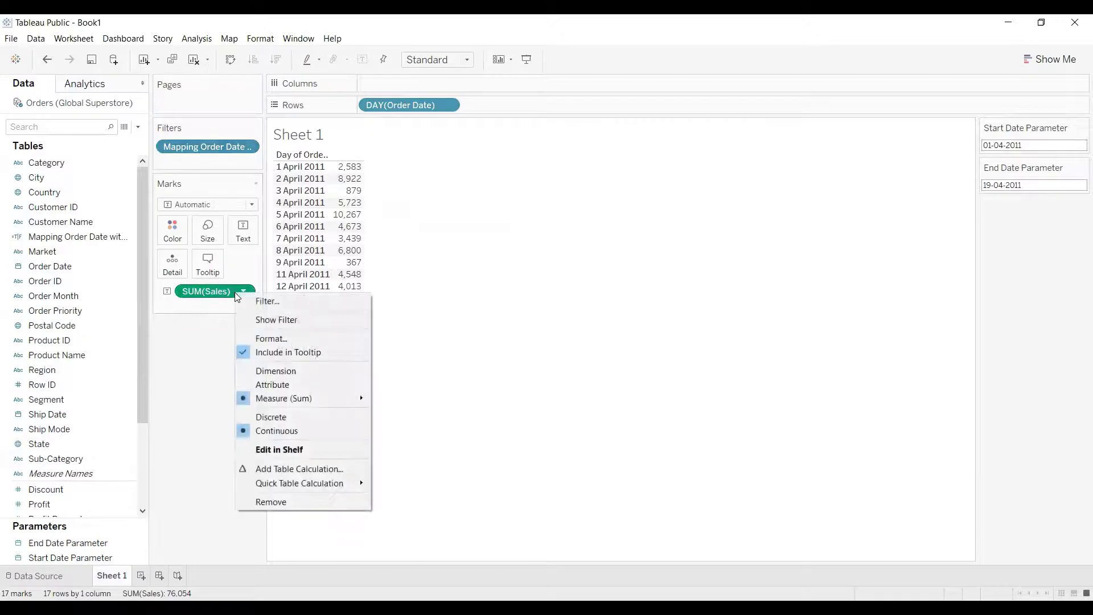
click(280, 503)
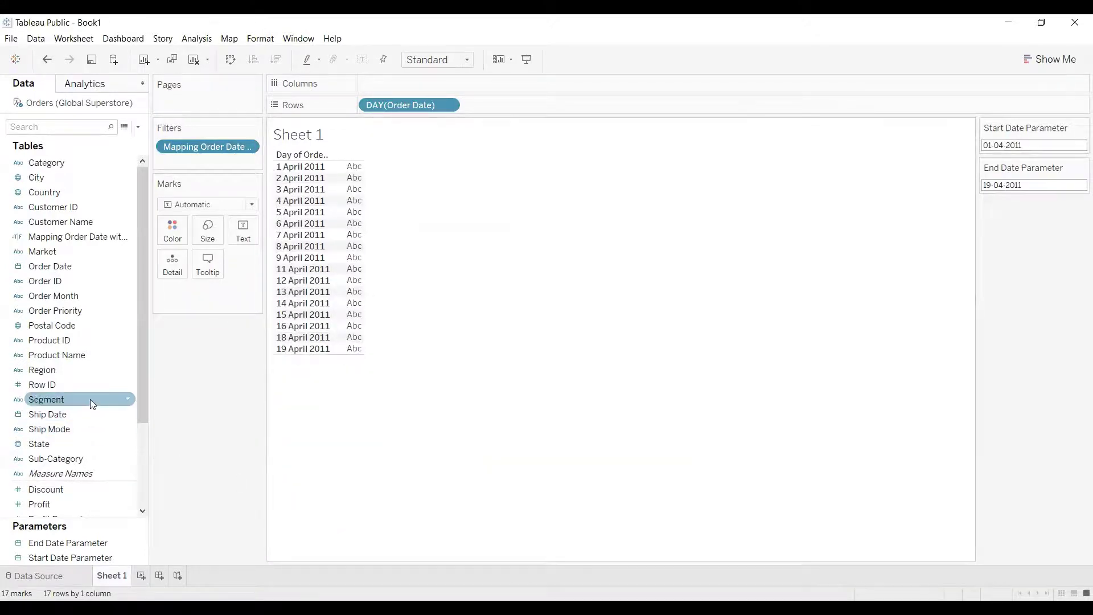
scroll(89, 399, down, 1)
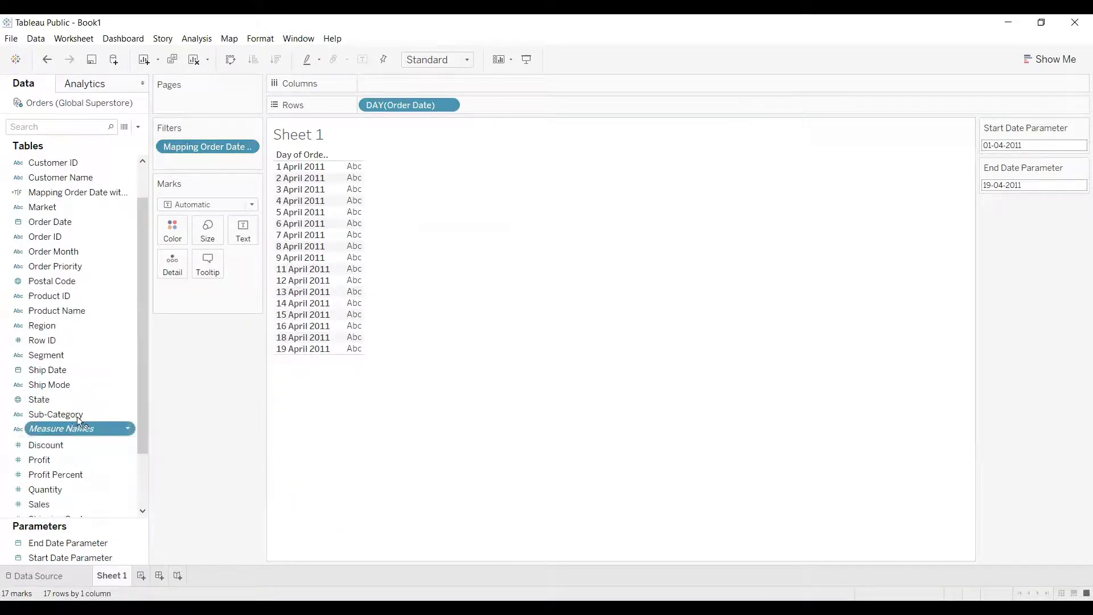
drag(79, 422, 197, 165)
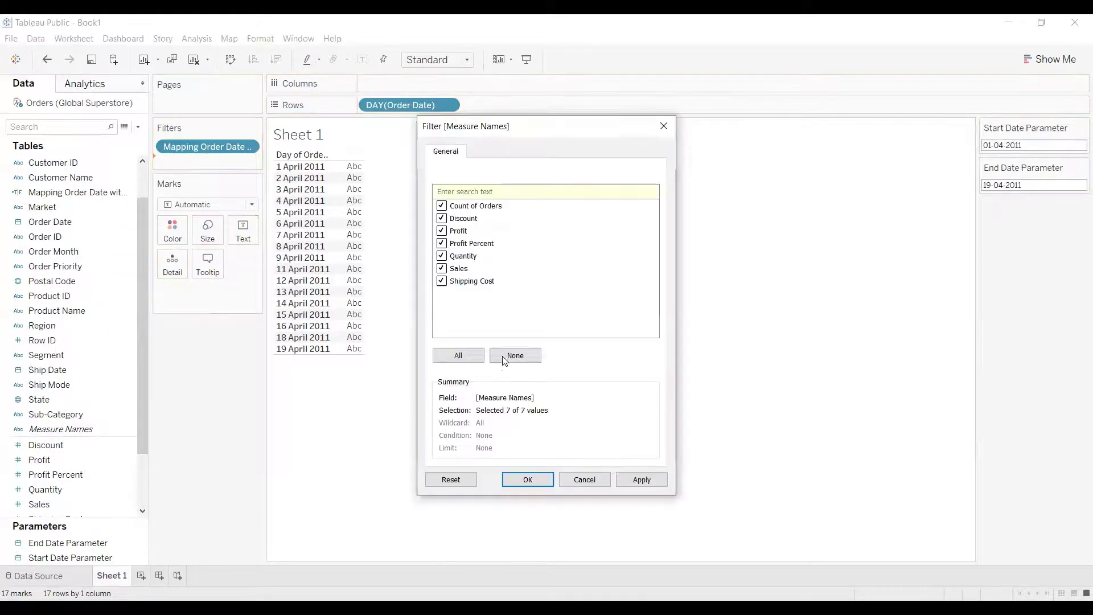
click(504, 358)
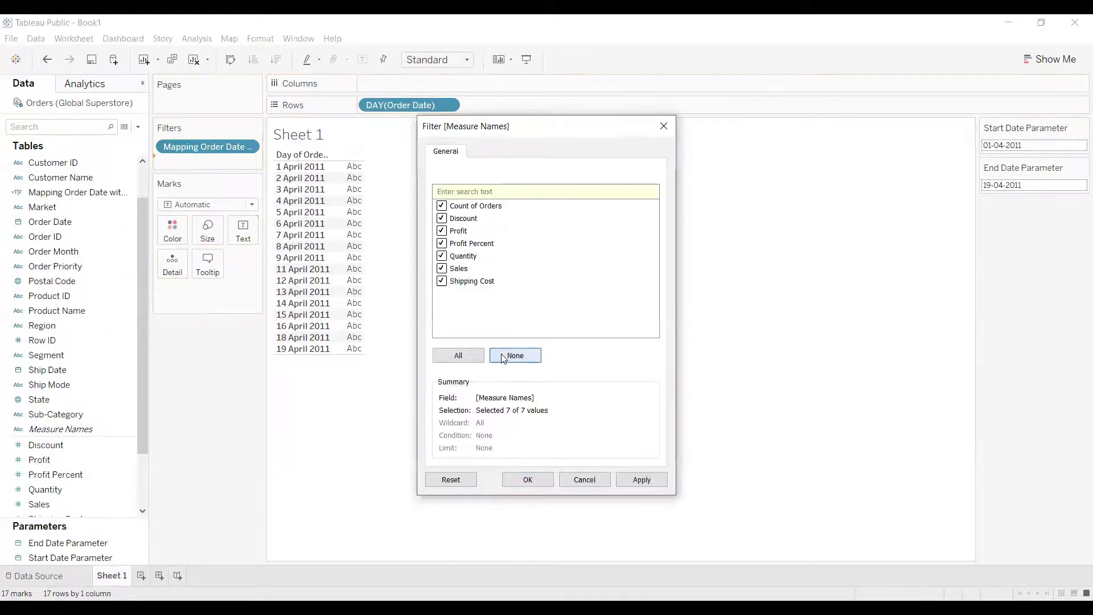
click(442, 269)
click(641, 479)
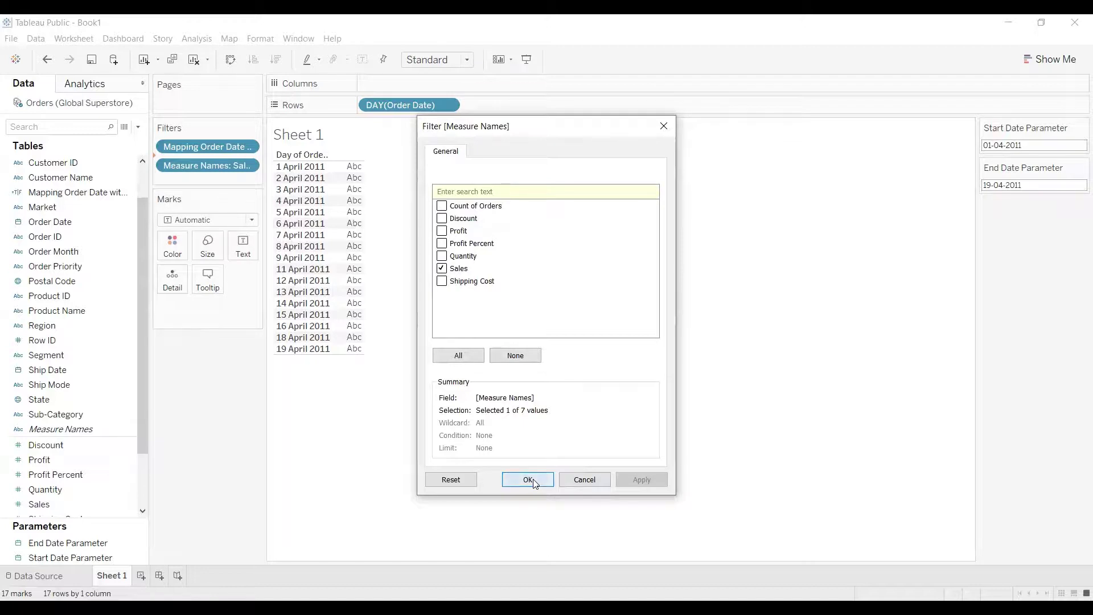
click(528, 479)
Place Measure Names on Columns and label the marks with Measure Values so the sales column gets a header
drag(61, 429, 412, 87)
scroll(95, 483, down, 3)
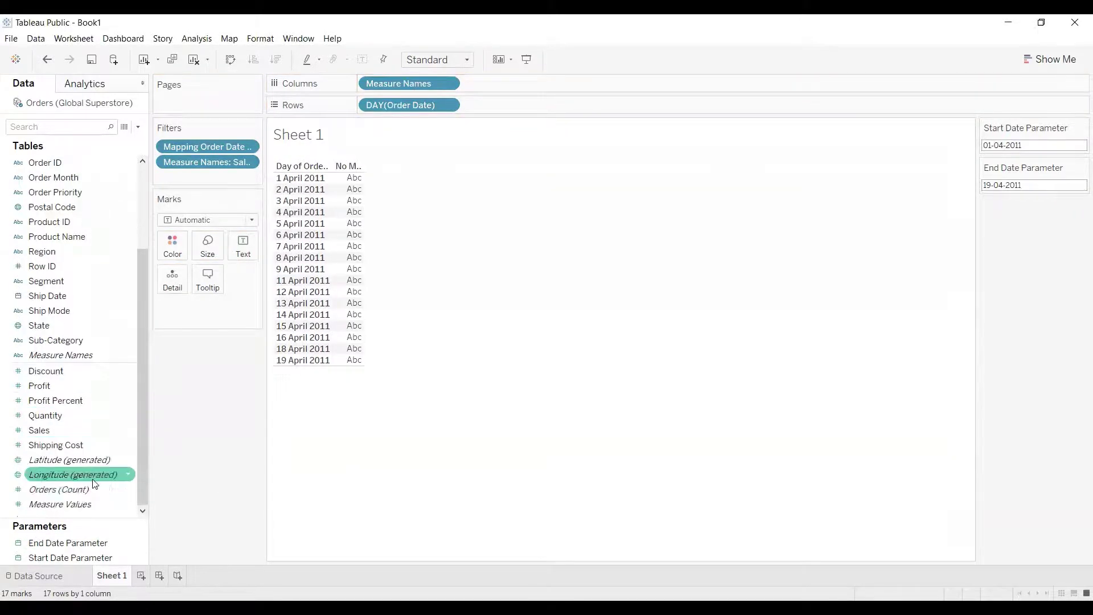
drag(60, 504, 233, 240)
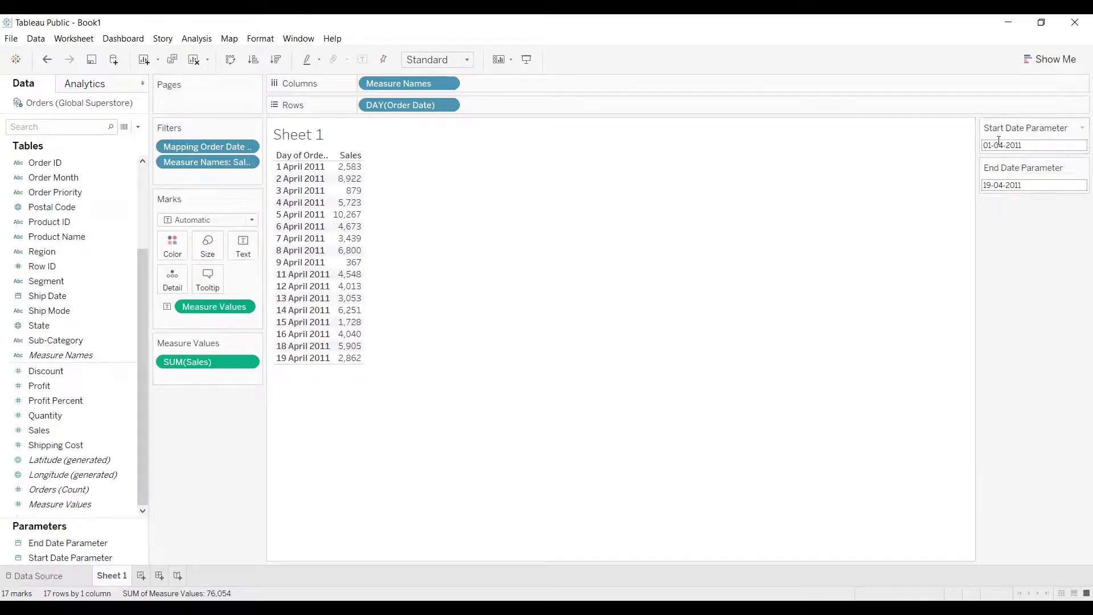
Set the Start Date Parameter to 01-05-2013
click(1016, 146)
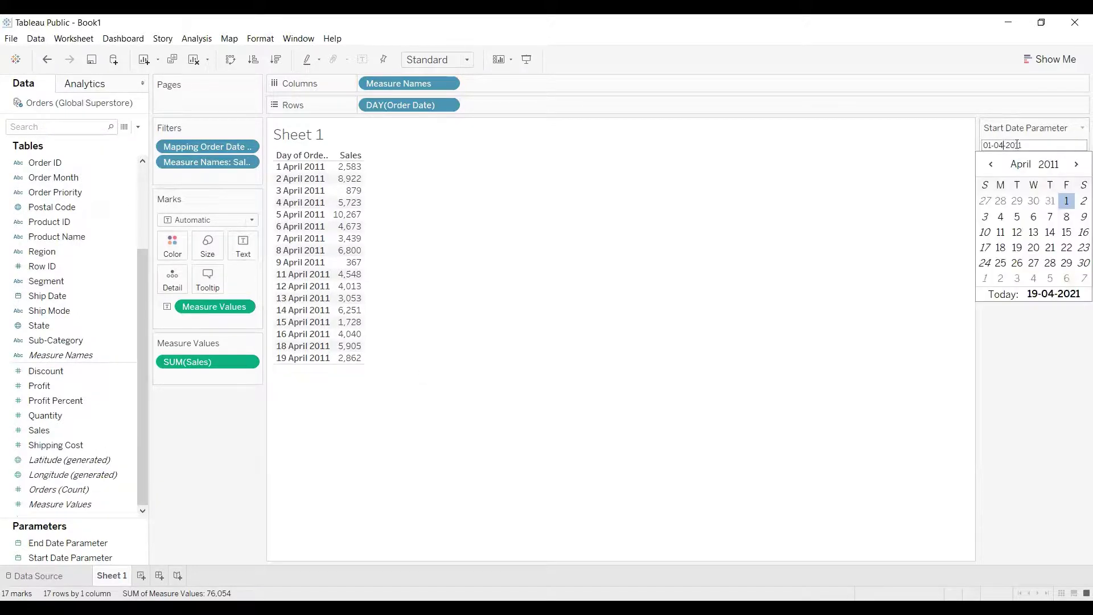
click(1076, 163)
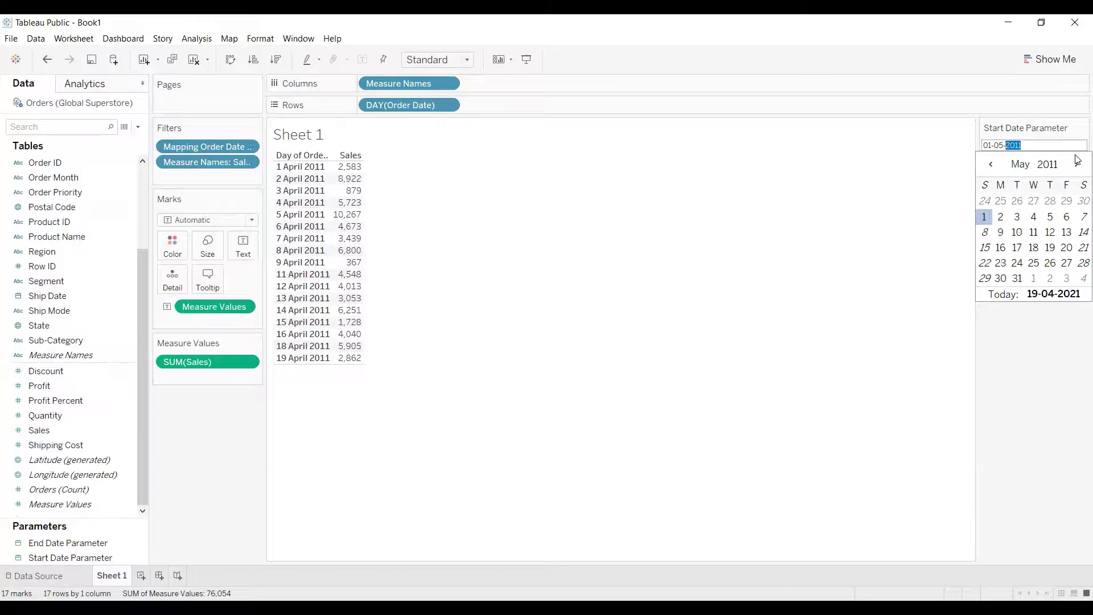
click(1045, 145)
key(BackSpace)
text(3)
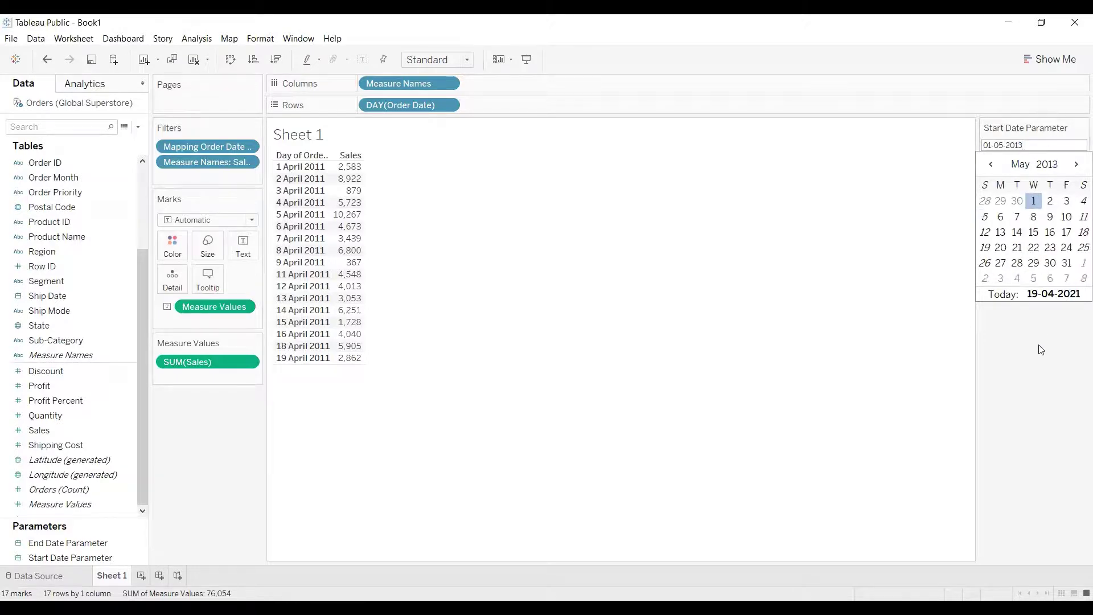
key(Return)
Set the End Date Parameter to 30-07-2013 and apply it to the daily sales table
click(993, 184)
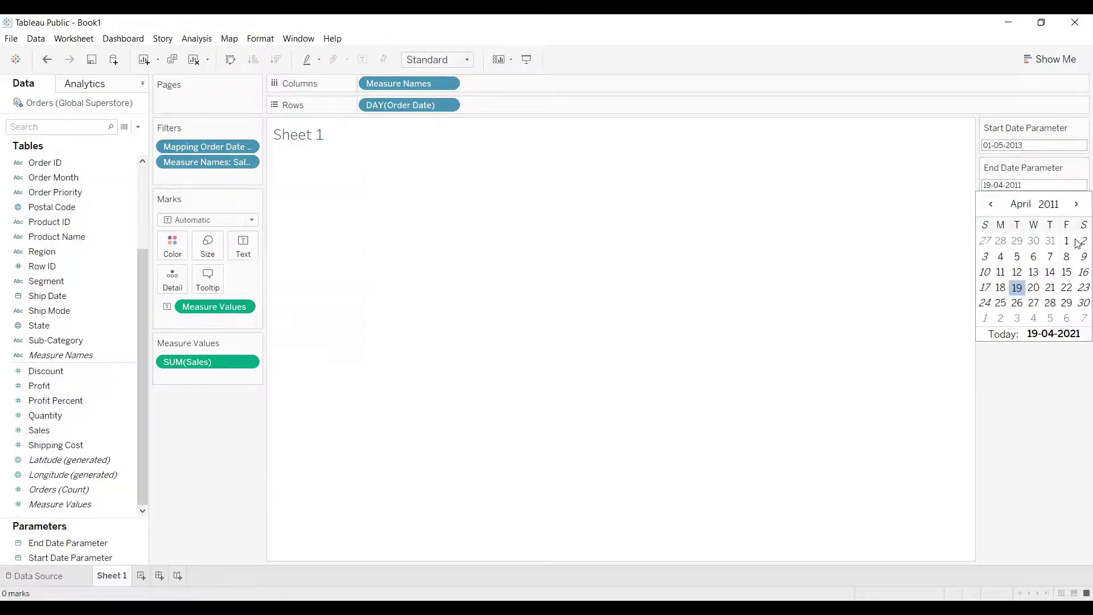
key(BackSpace)
key(BackSpace)
text(30)
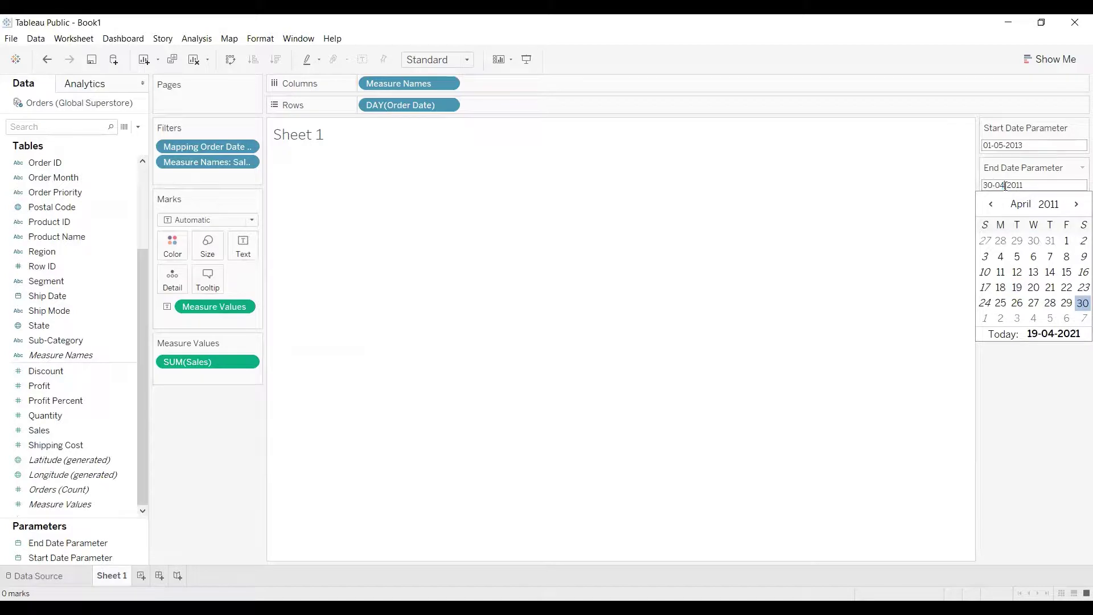
key(BackSpace)
text(7)
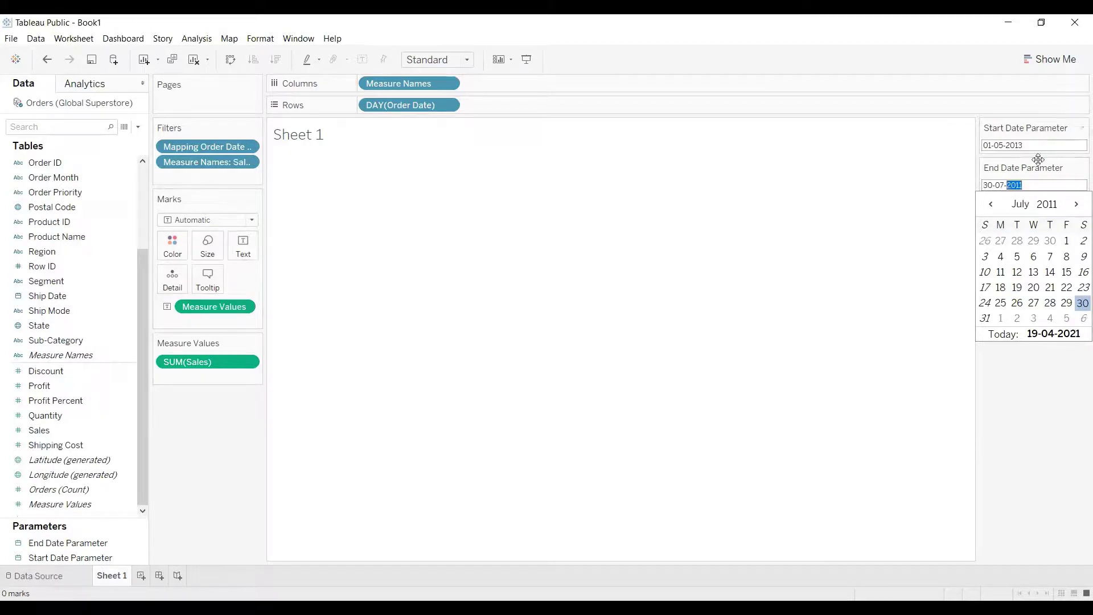
click(1033, 182)
text(3)
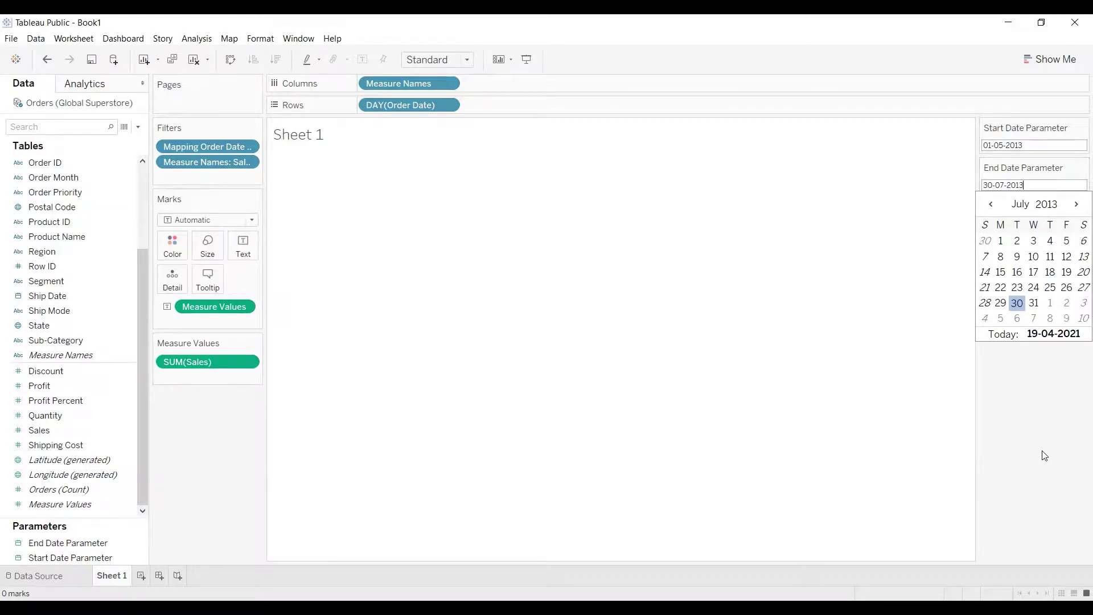
click(1032, 439)
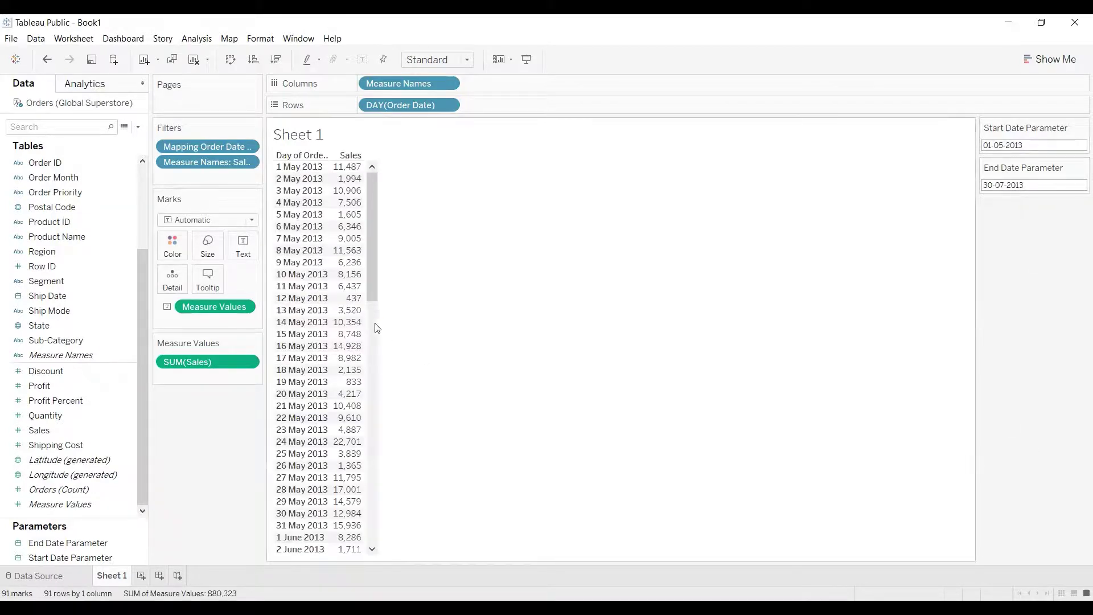
Set the End Date Parameter to 31-07-2013 and check the table's first and last dates against the range
drag(377, 186, 336, 384)
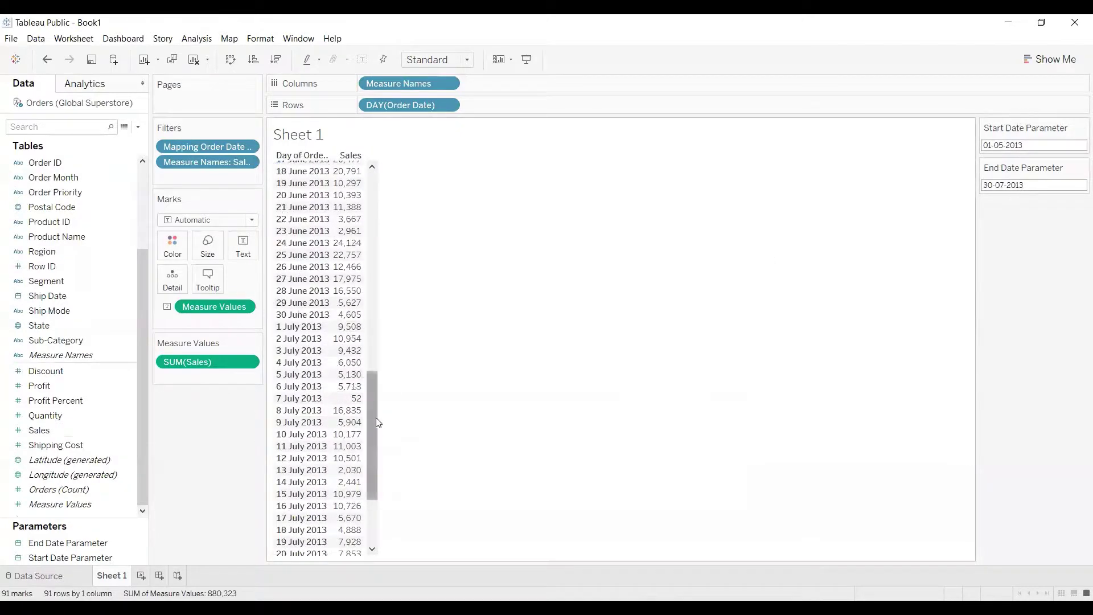
drag(377, 422, 305, 554)
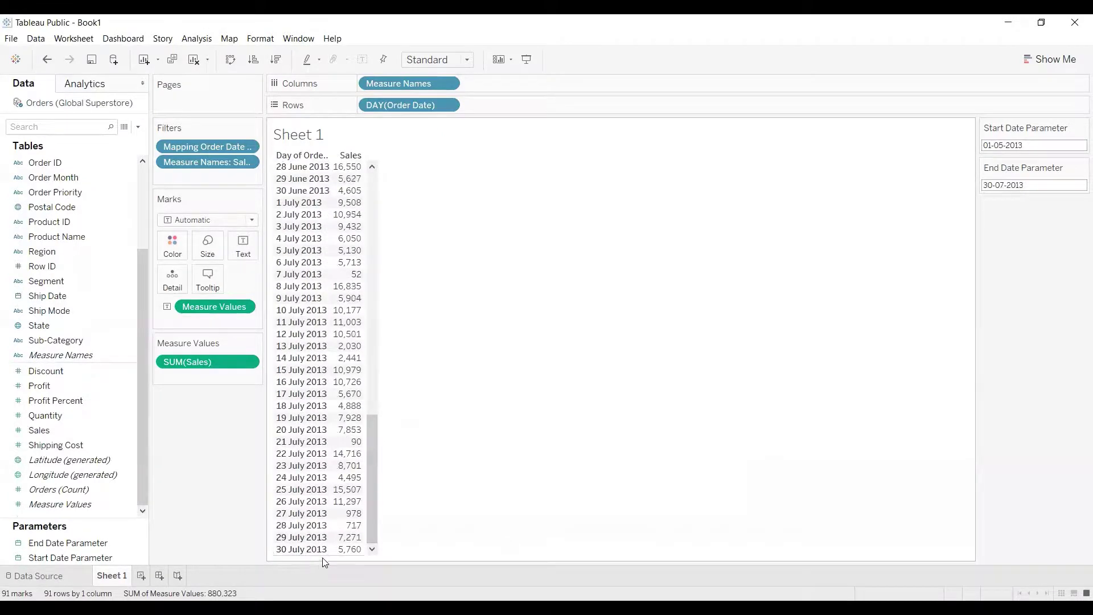
click(991, 185)
text(31)
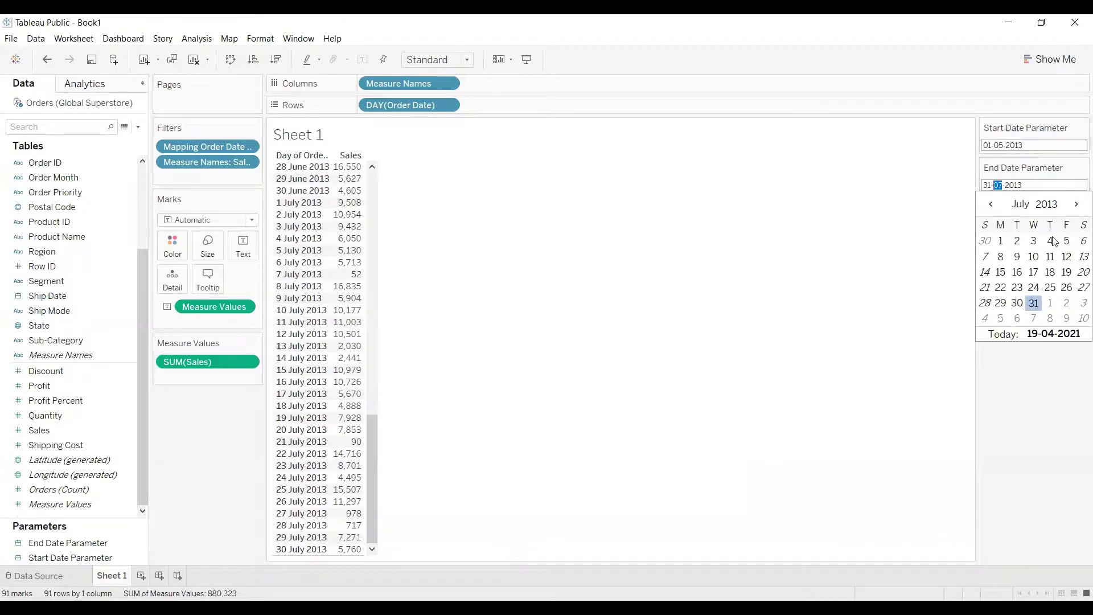
key(Return)
scroll(319, 512, down, 1)
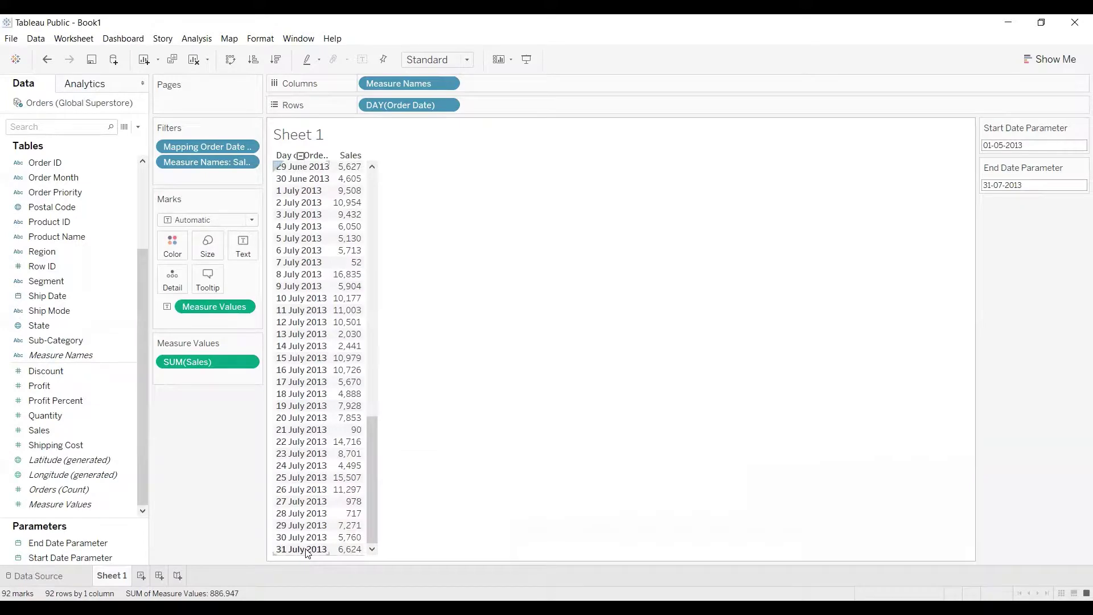
scroll(306, 552, up, 15)
scroll(306, 552, down, 15)
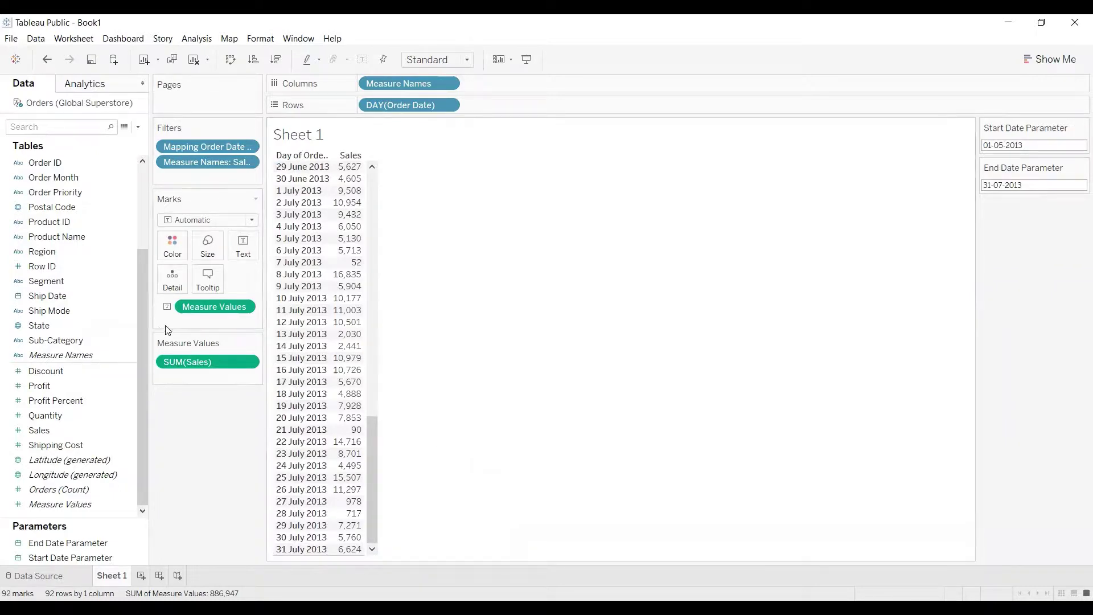
Add Market to Rows after the order day to break the daily sales down by market
scroll(27, 280, up, 1)
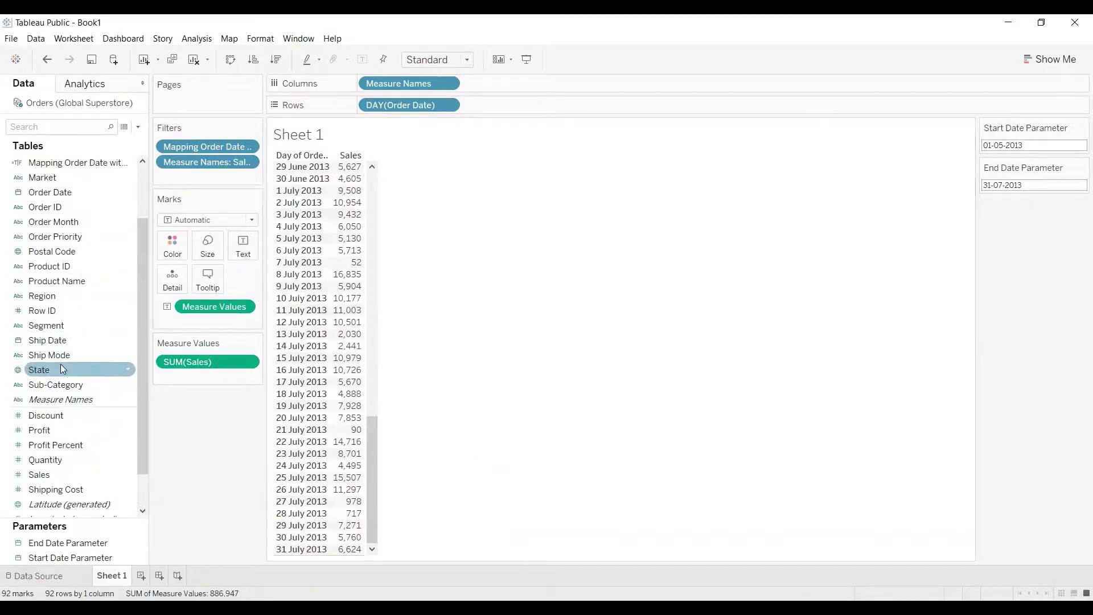
scroll(54, 400, up, 1)
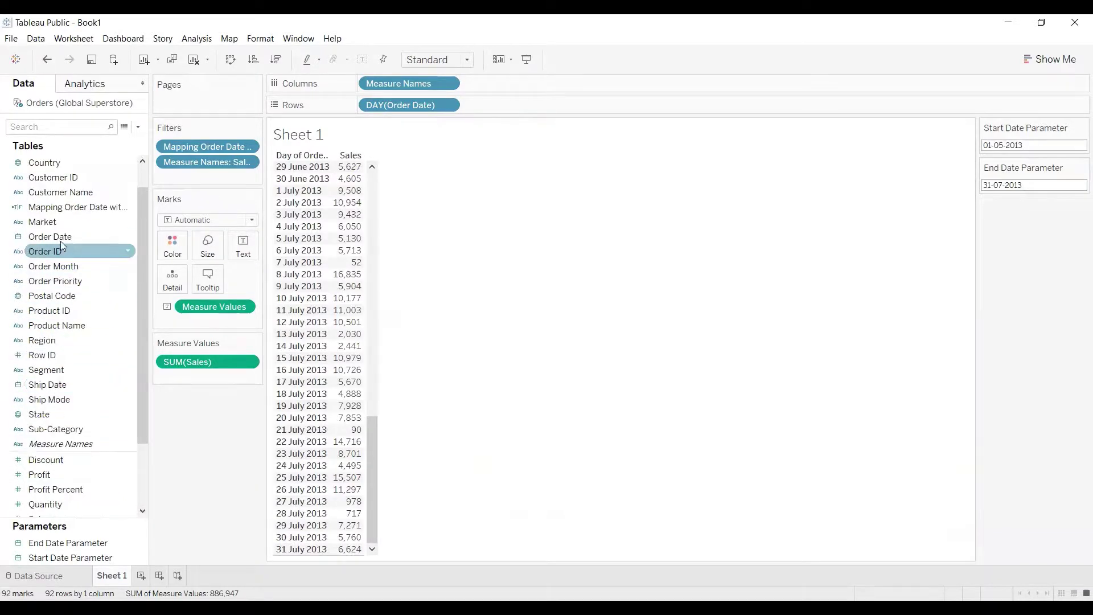
drag(43, 221, 513, 104)
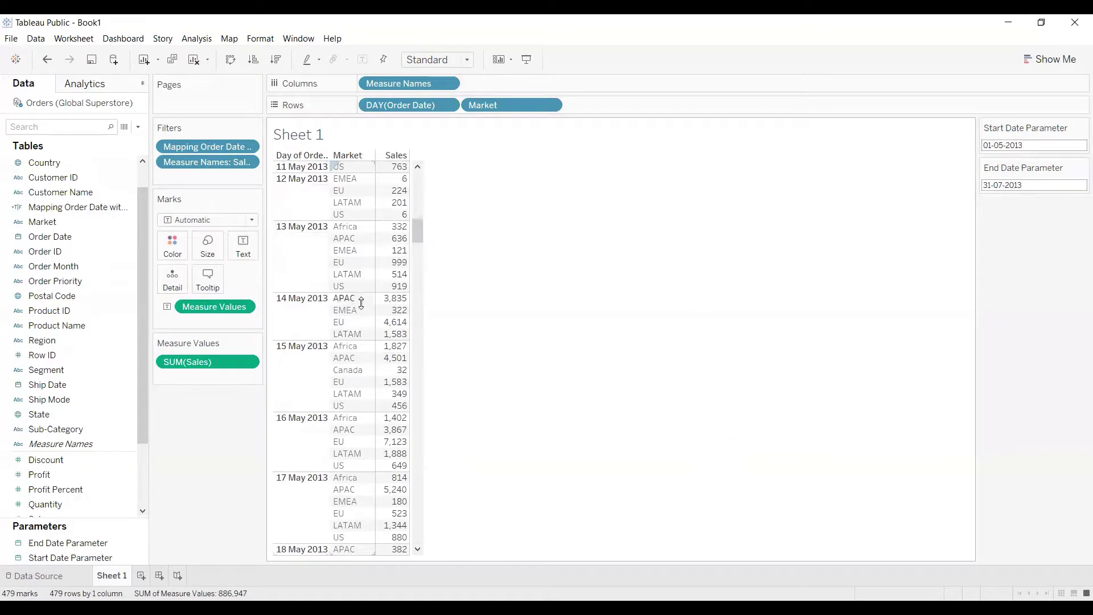
scroll(355, 313, down, 10)
scroll(355, 313, down, 10)
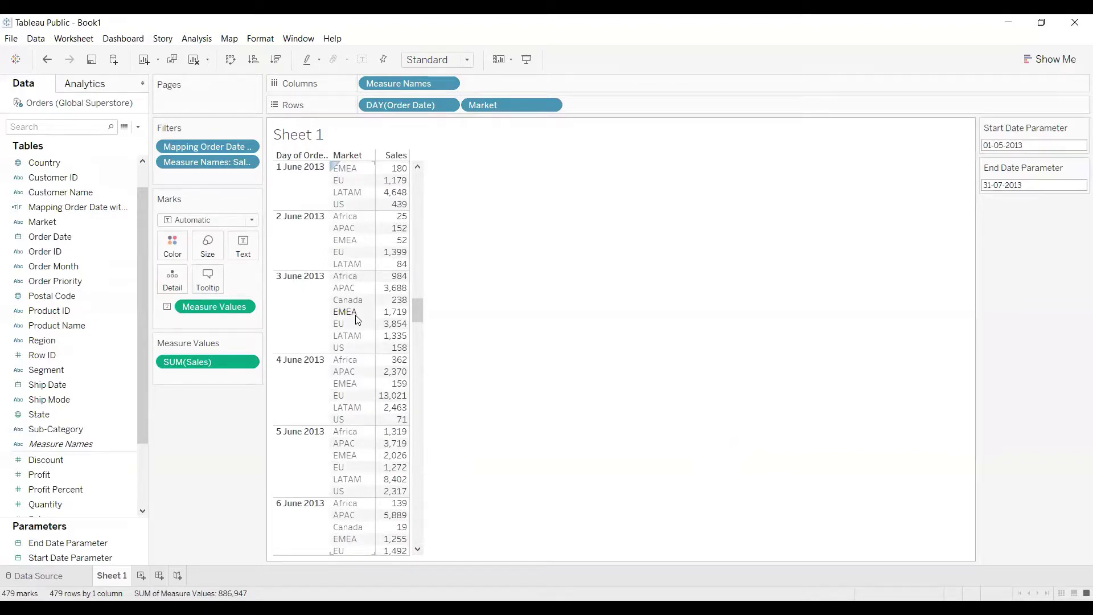
Convert the table to a continuous line chart of daily sales with one coloured line per market
click(1041, 59)
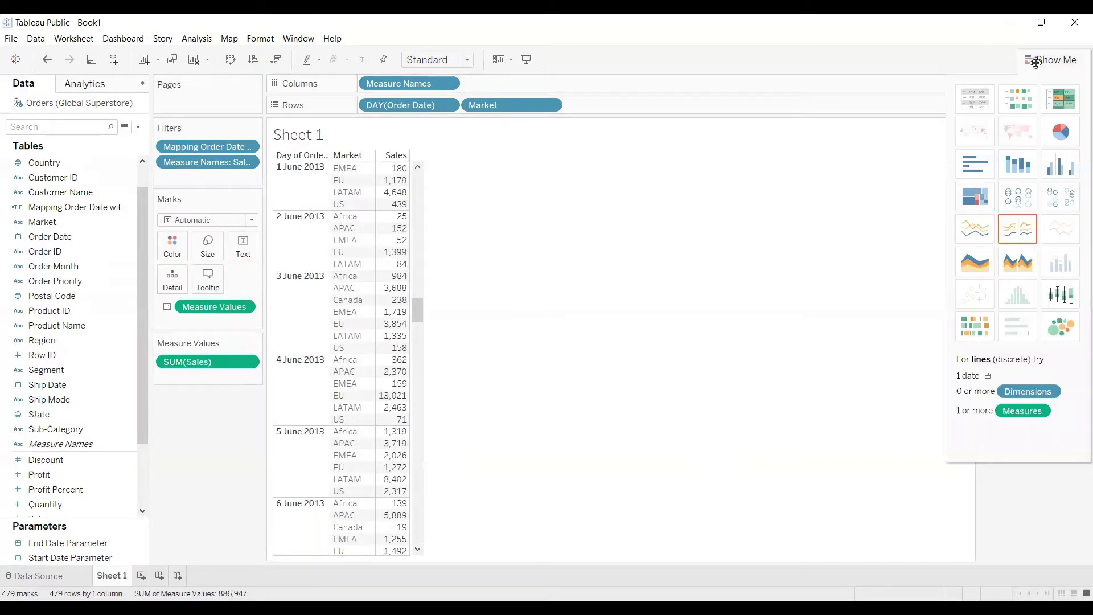
click(973, 234)
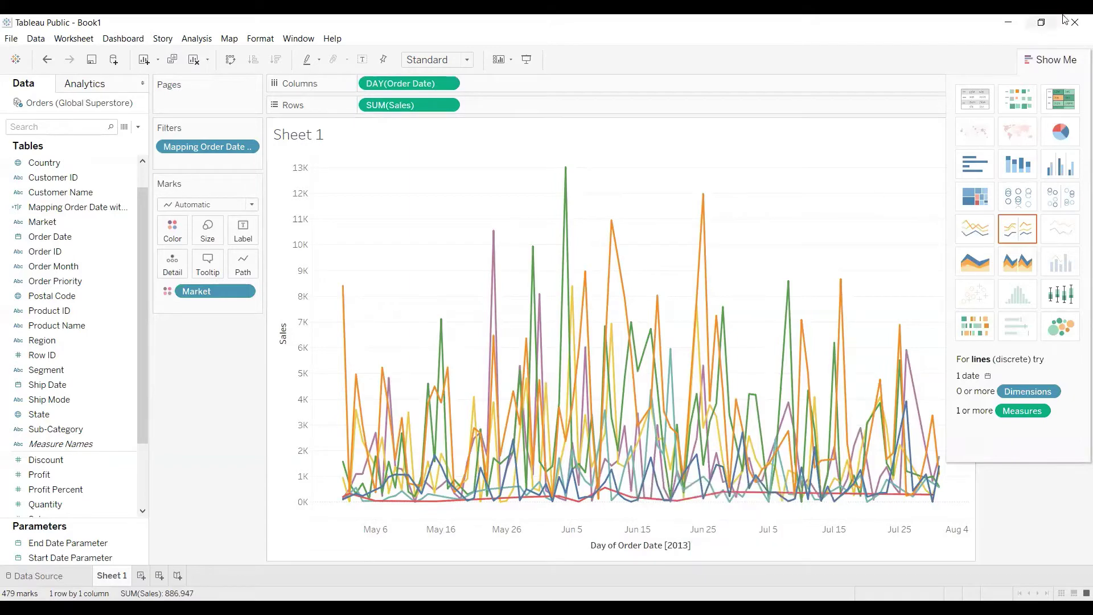
click(1053, 59)
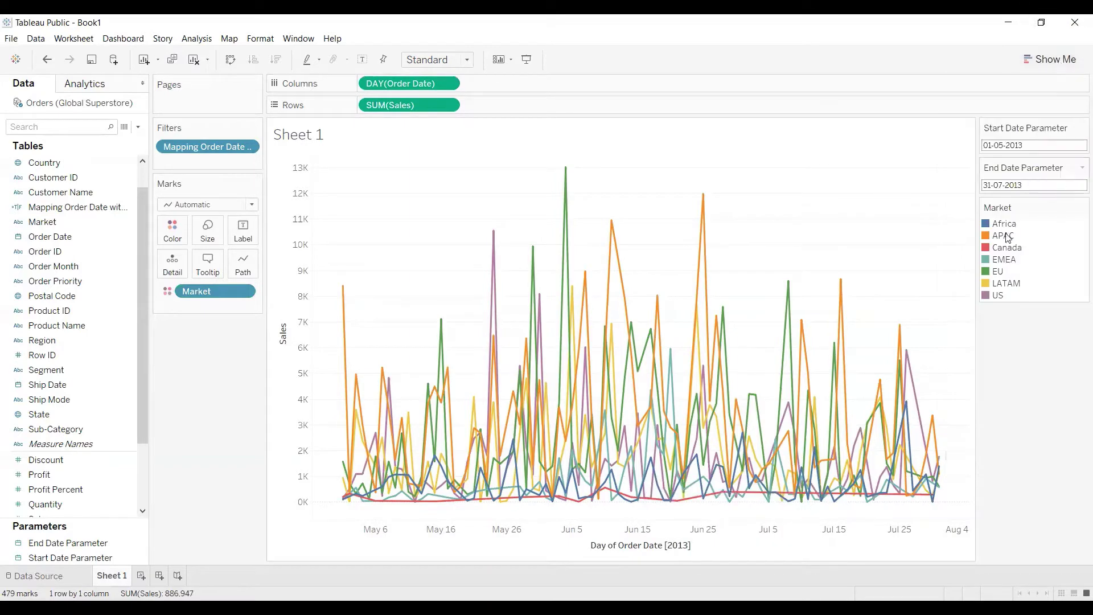